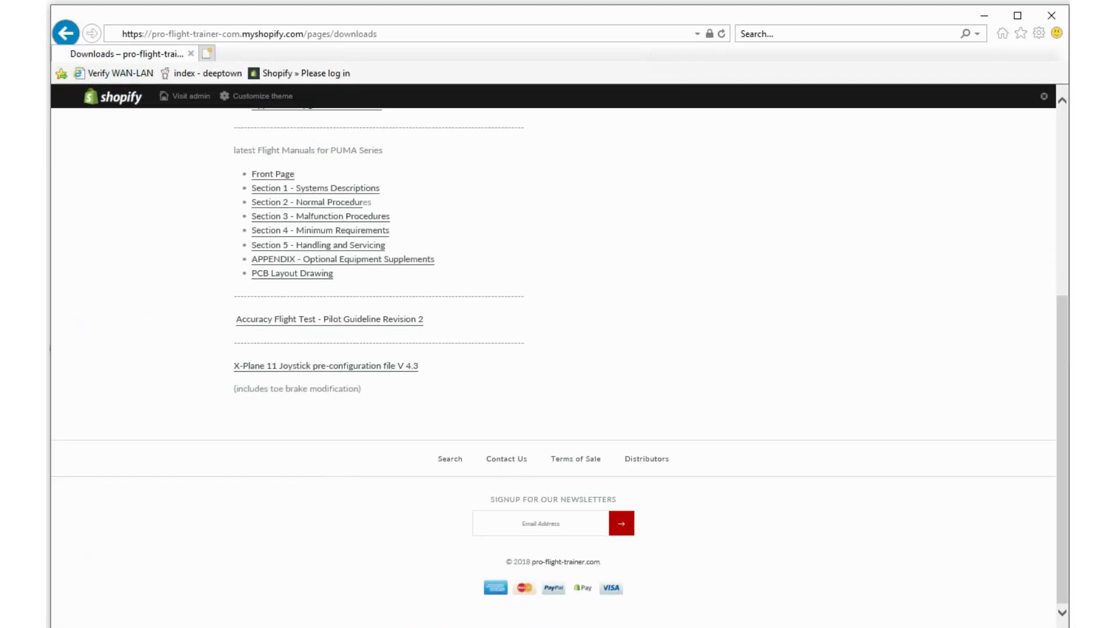
- Go to the Pro Flight Trainer home page and open its Downloads page in the Support section
scroll(430, 221, up, 5)
click(553, 150)
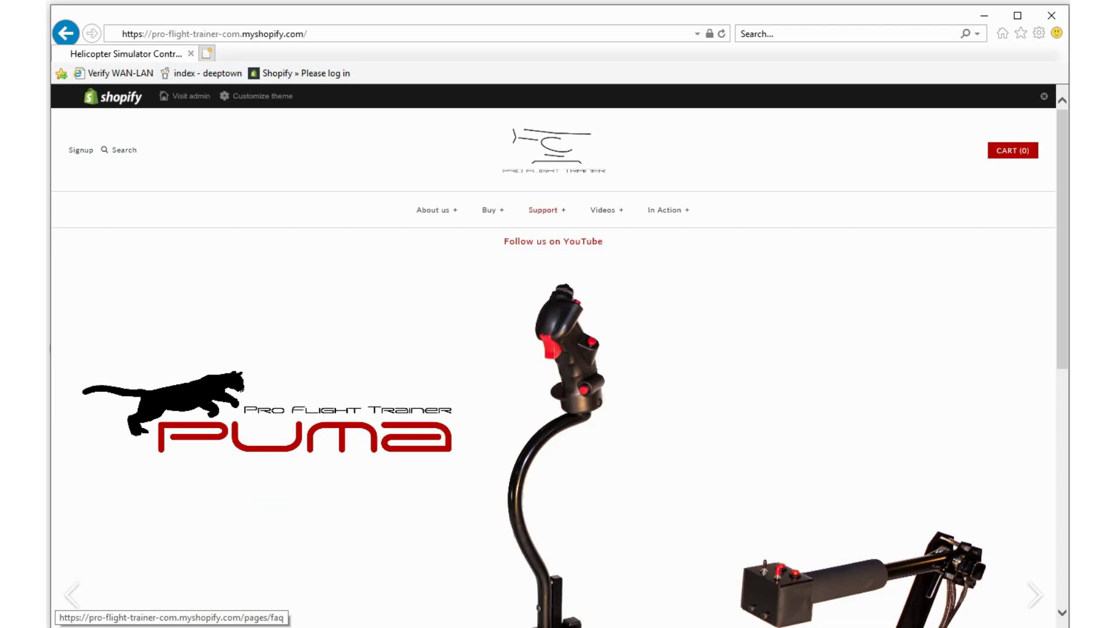
click(543, 210)
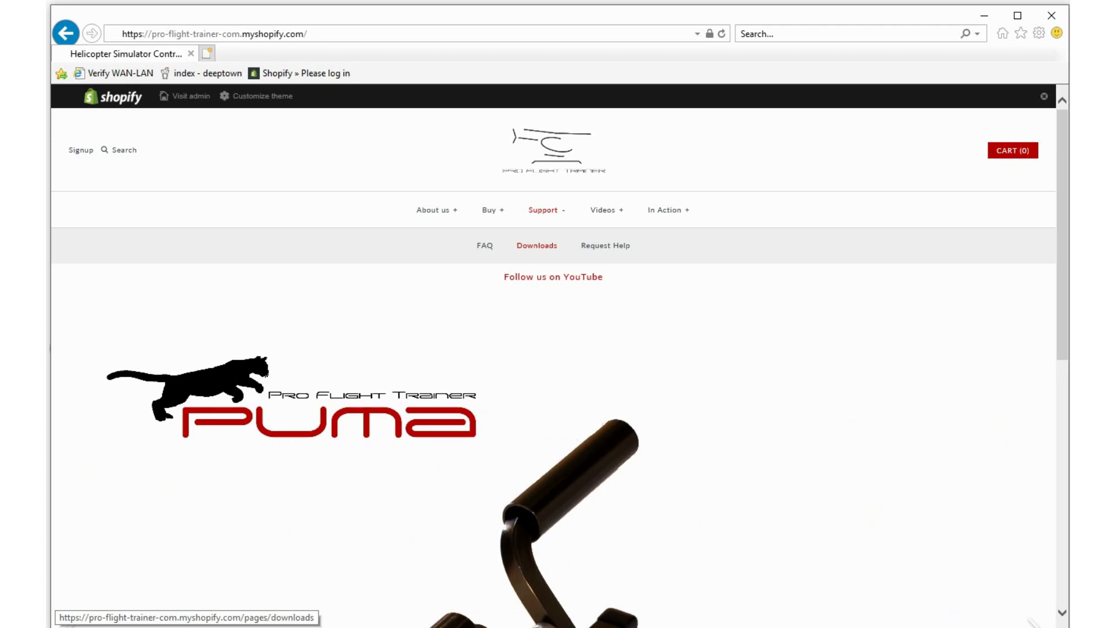
click(536, 245)
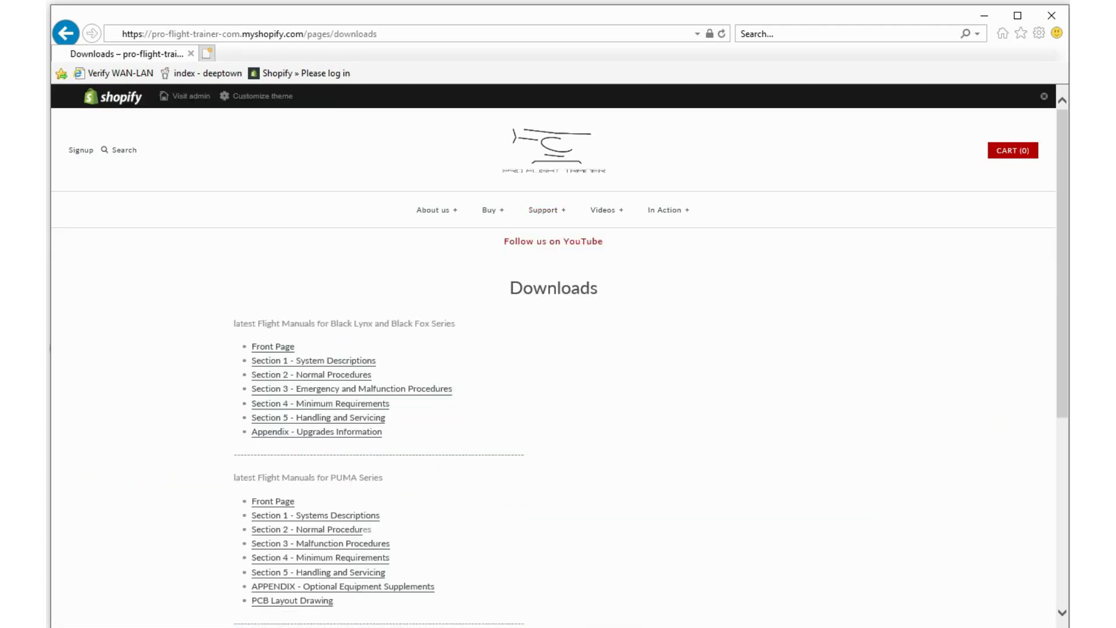
- Download the X-Plane 11 Joystick pre-configuration file V 4.3 and allow File Explorer to open the zip archive
scroll(554, 360, down, 5)
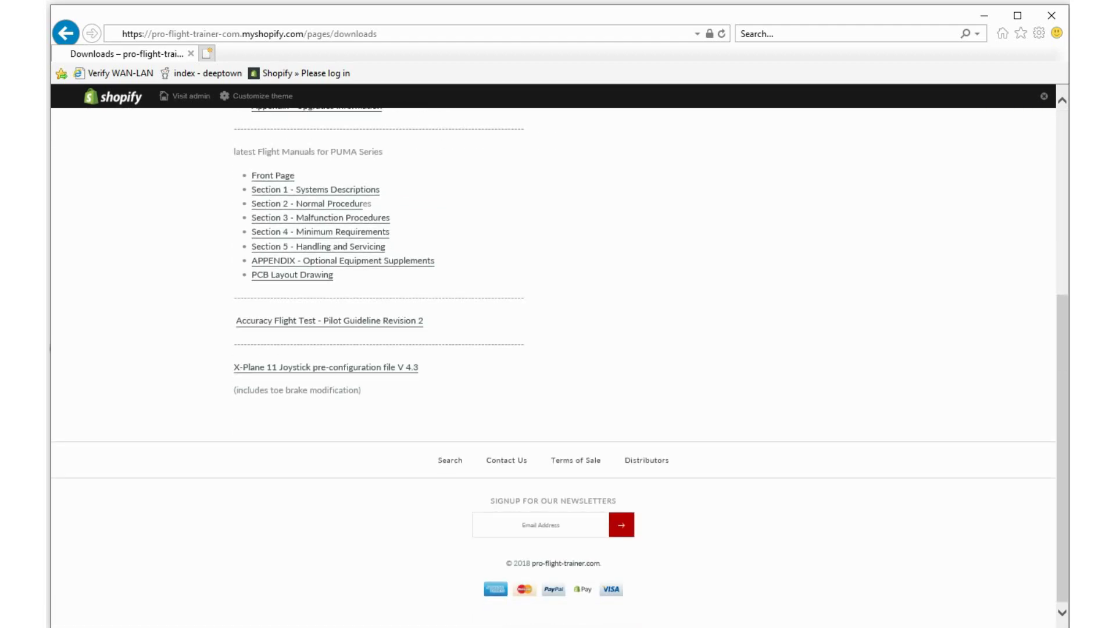
scroll(554, 361, up, 5)
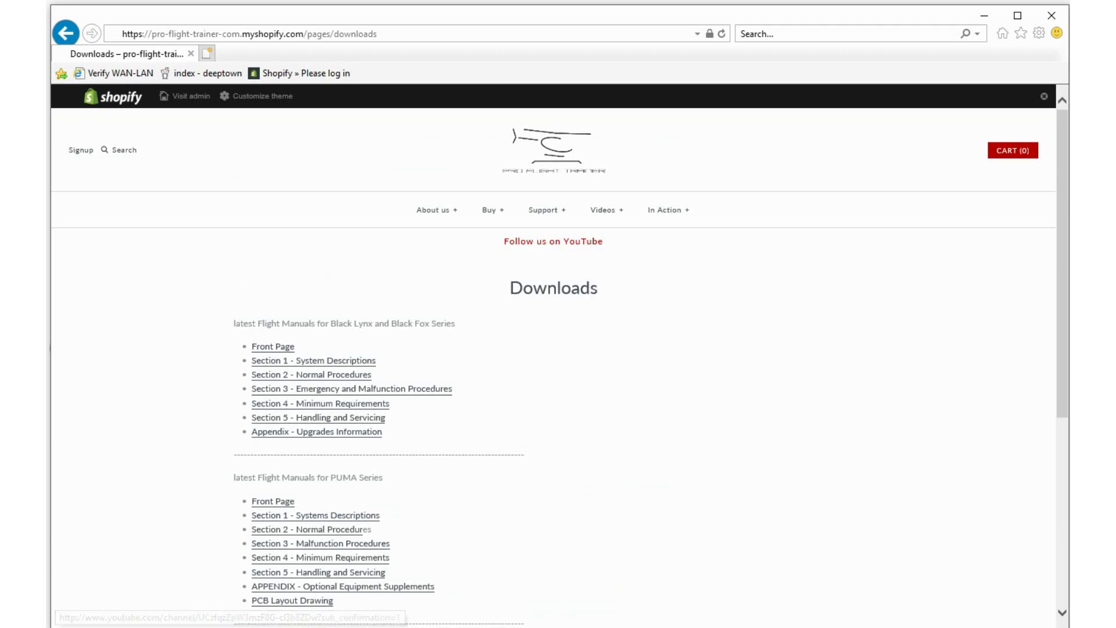
scroll(553, 361, down, 5)
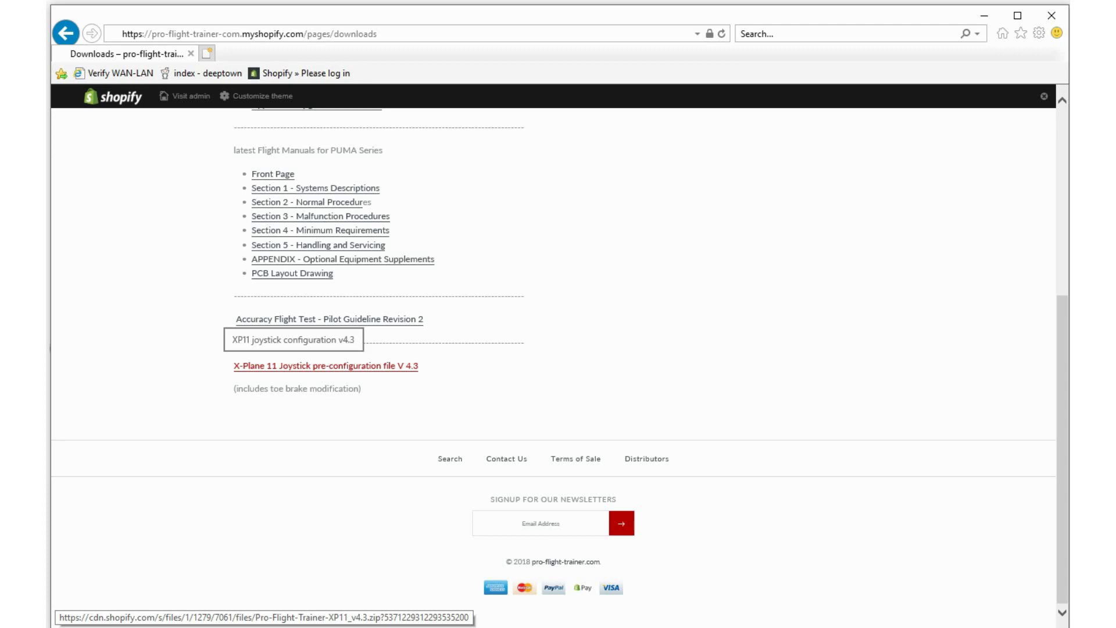
click(325, 365)
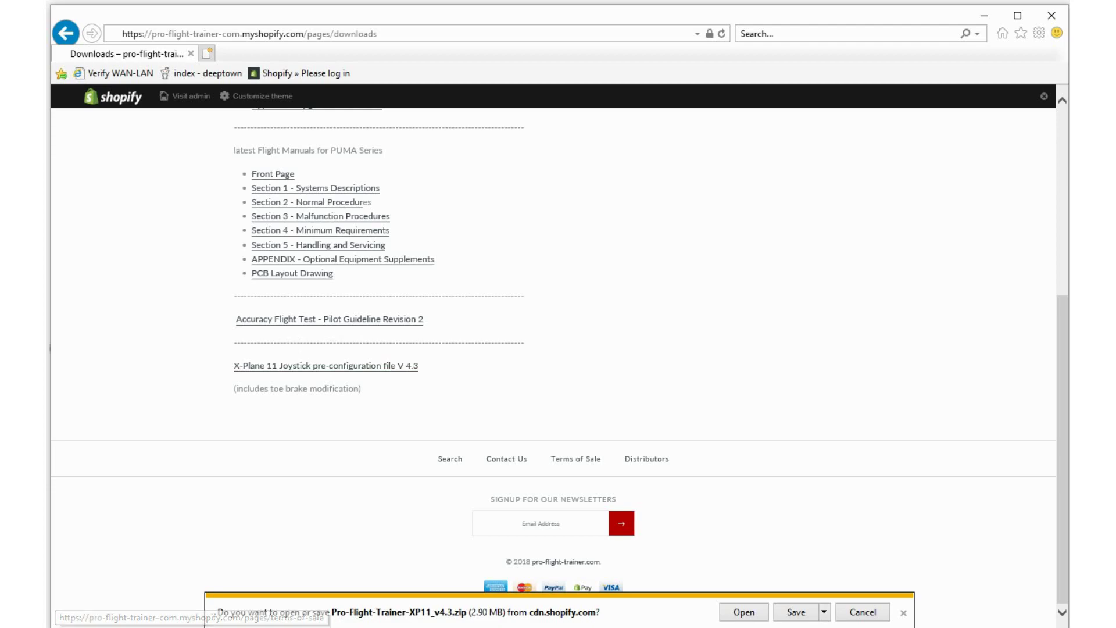
click(796, 612)
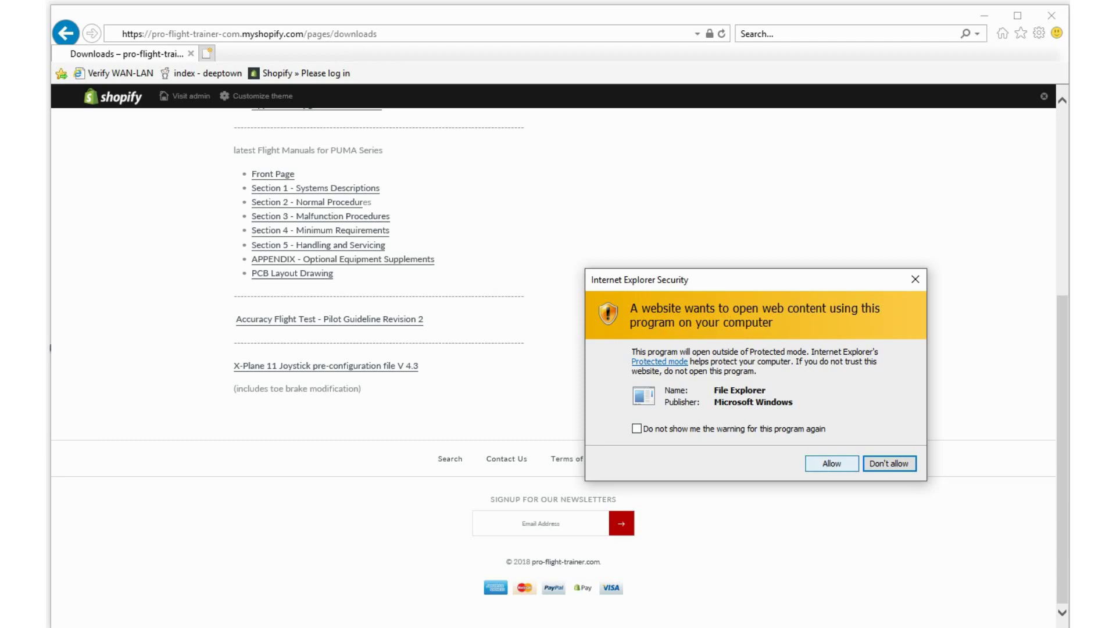
click(832, 463)
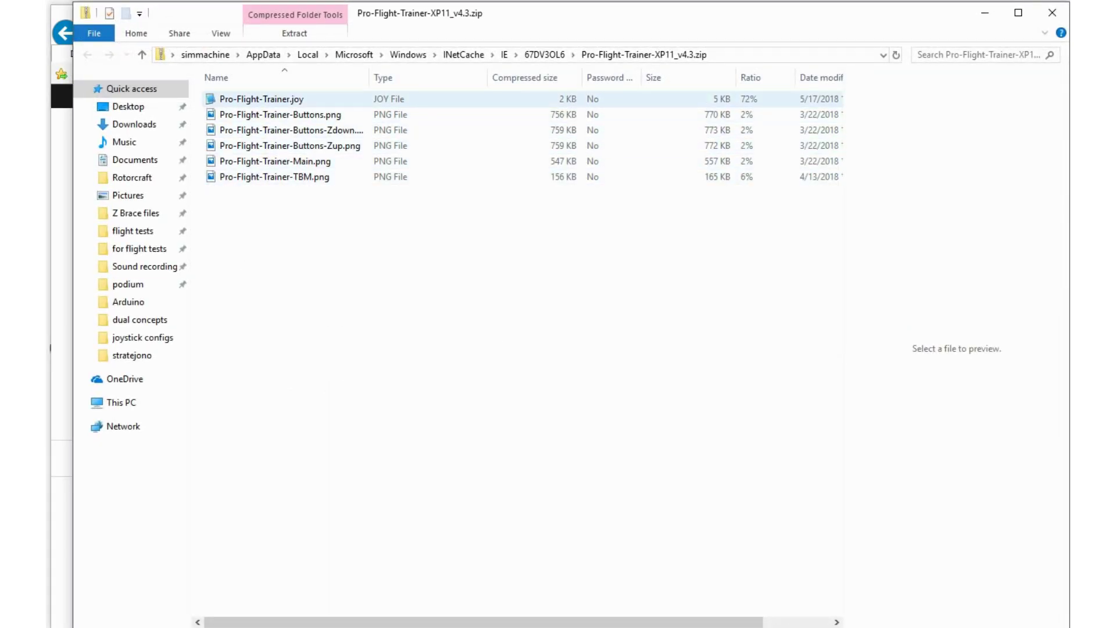
- Look through the joystick file and images in Pro-Flight-Trainer-XP11_v4.3.zip and copy all of them
click(263, 99)
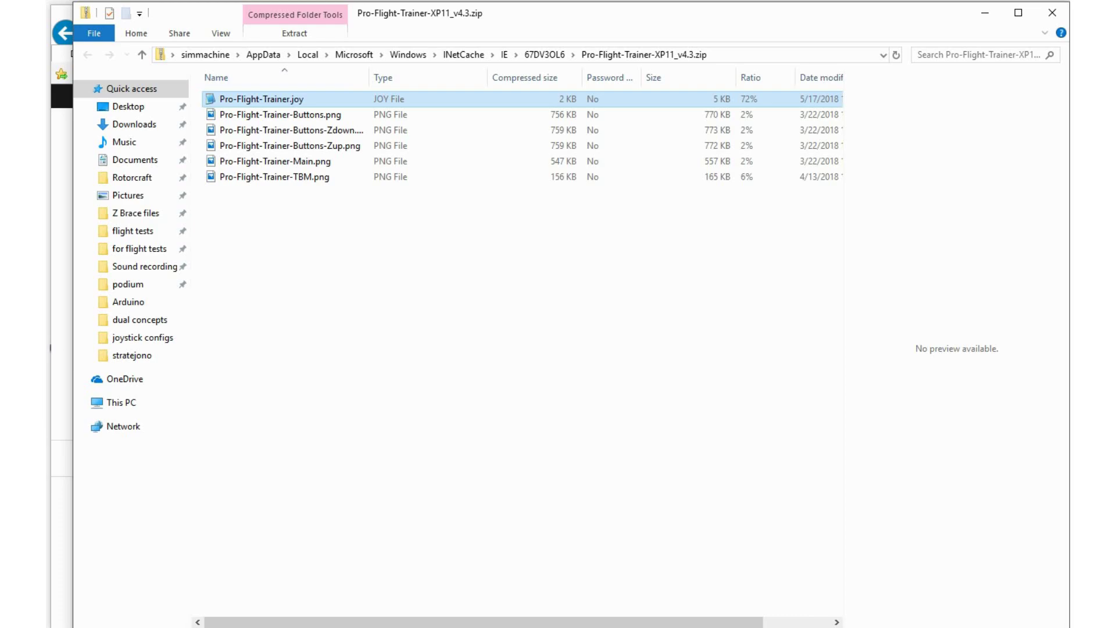
click(281, 115)
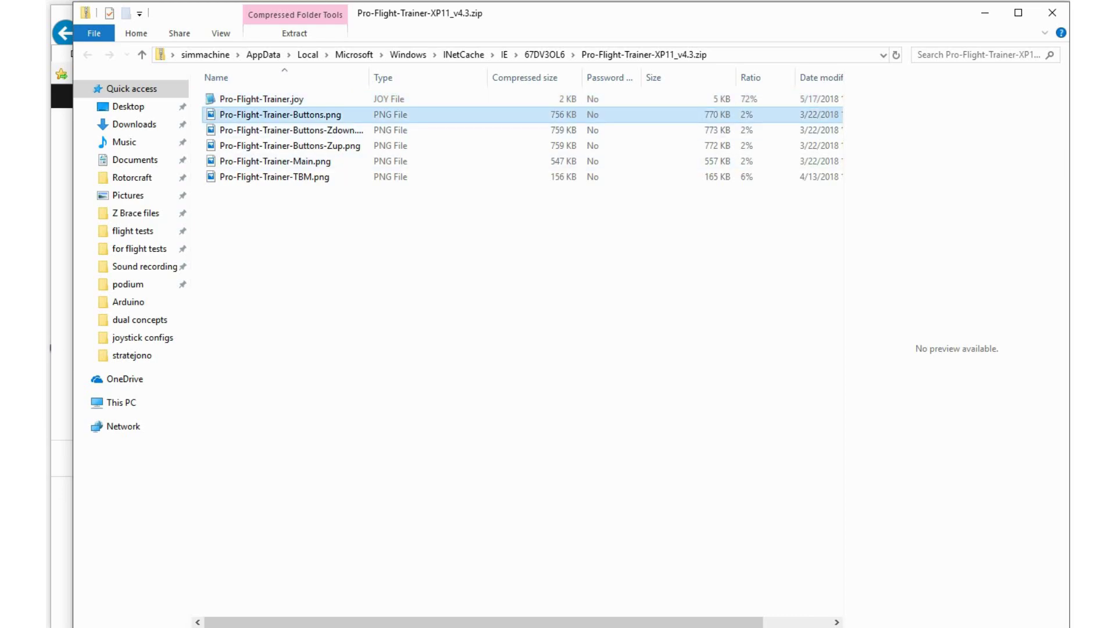
drag(844, 140, 616, 135)
click(290, 131)
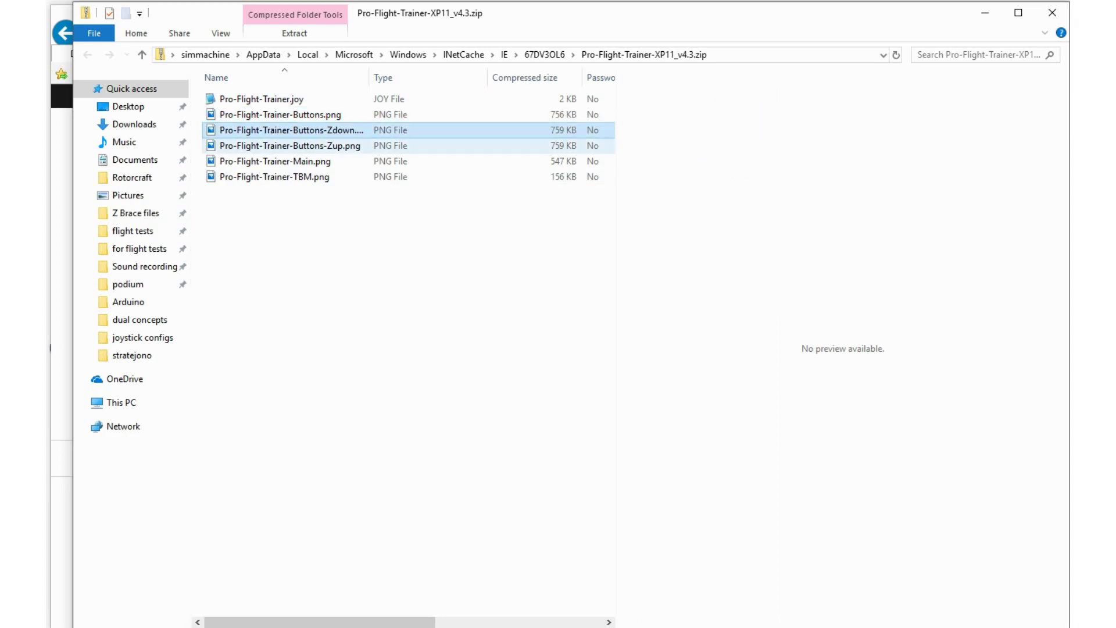
click(290, 146)
click(290, 162)
click(292, 177)
drag(309, 212, 251, 97)
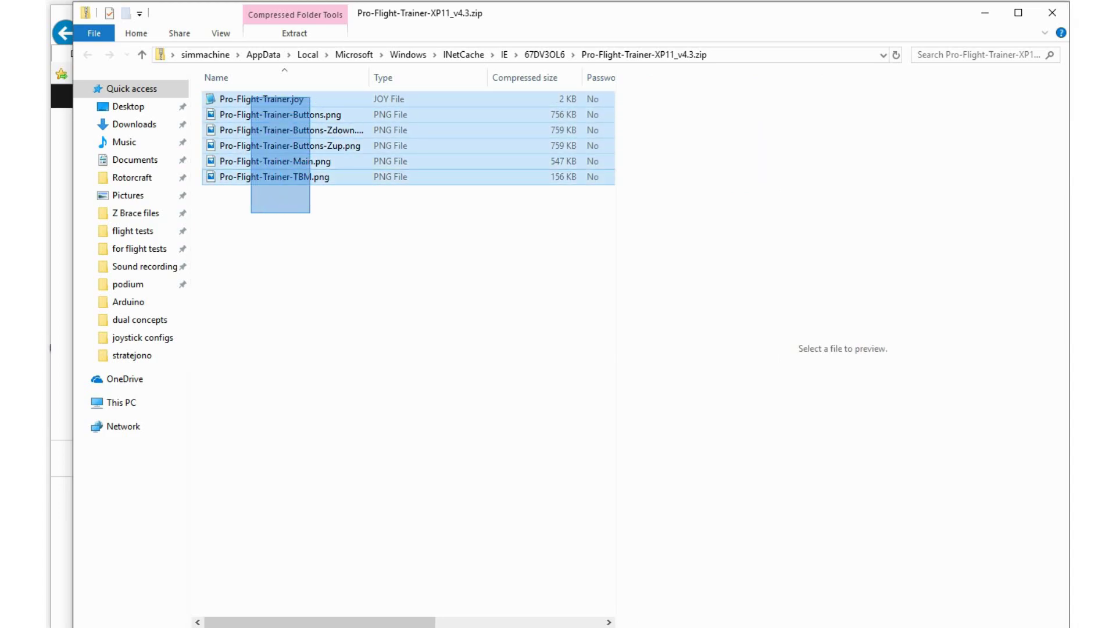
right_click(253, 97)
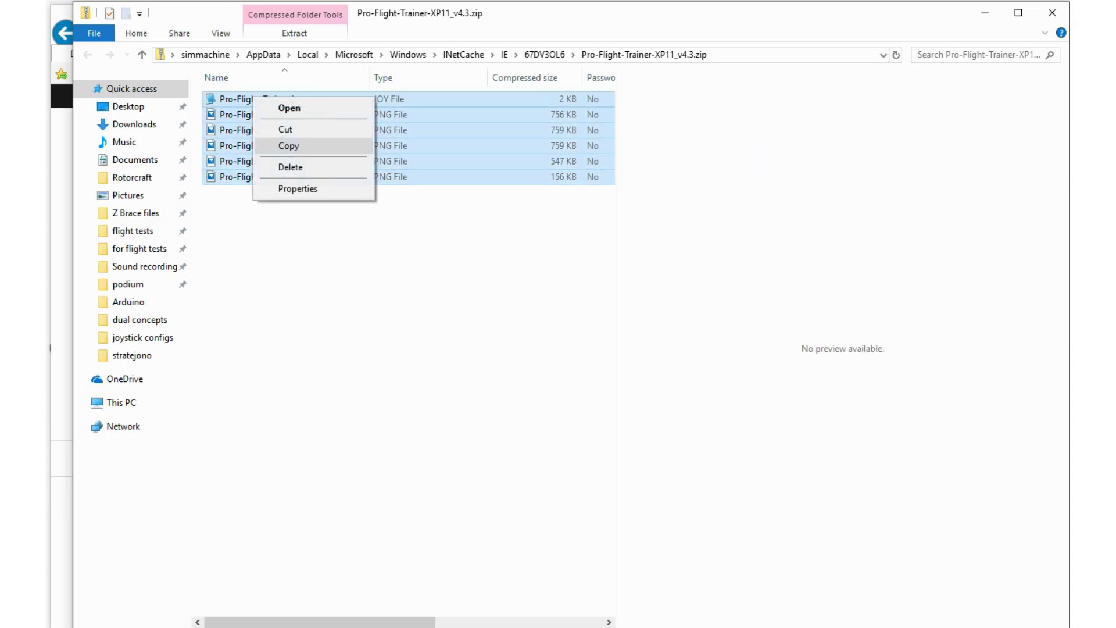
click(289, 146)
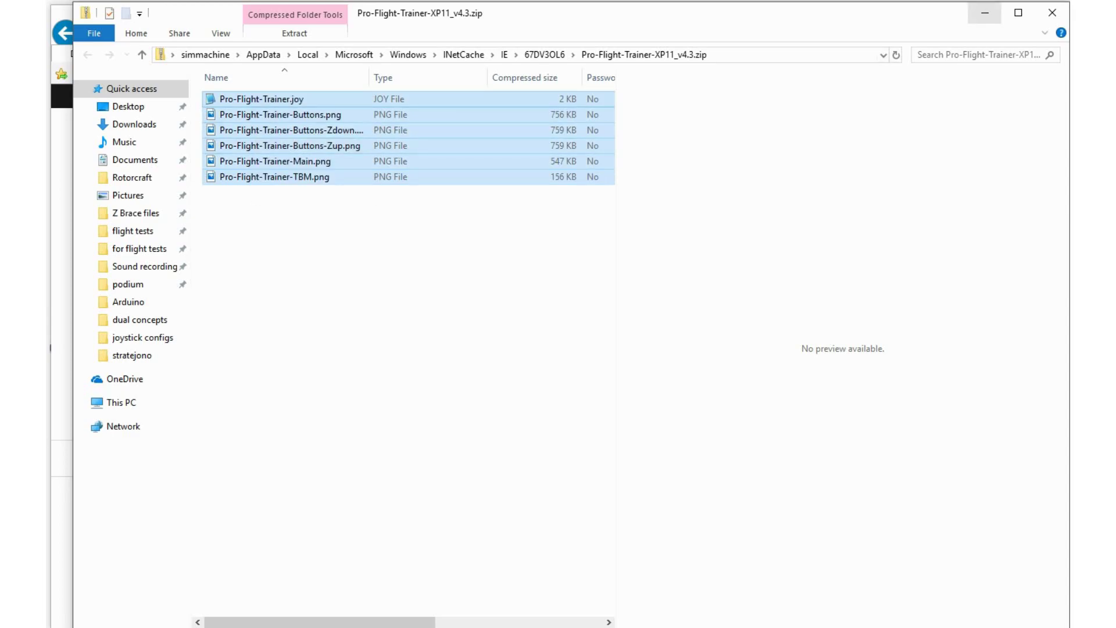
- Minimize the archive window and open the joystick configs folder inside Resources at the X-Plane 11 file location
click(984, 12)
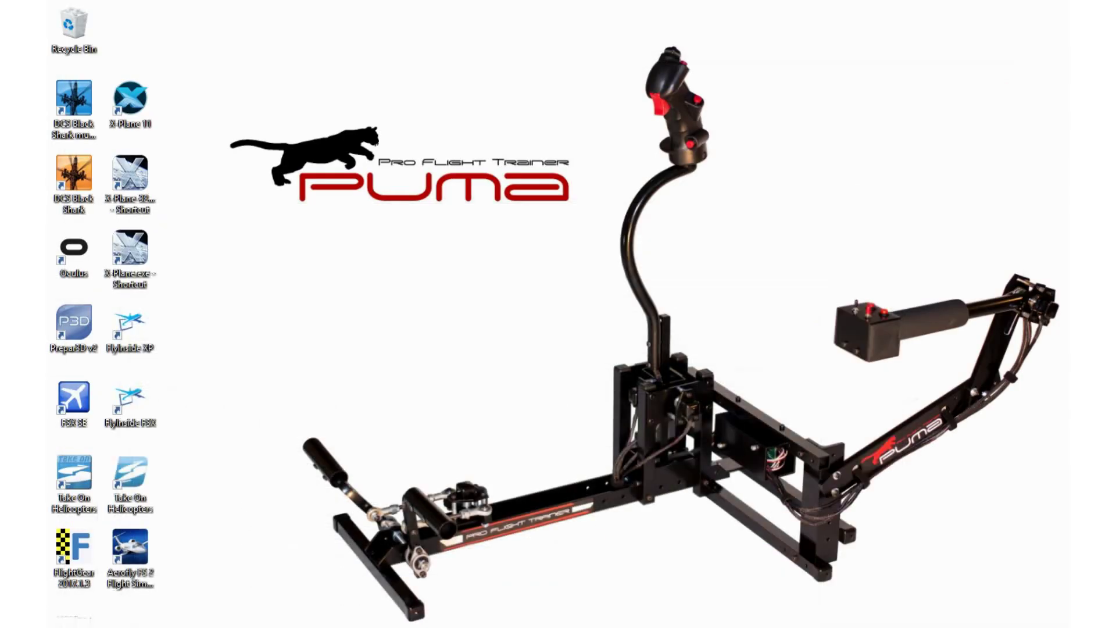
click(131, 104)
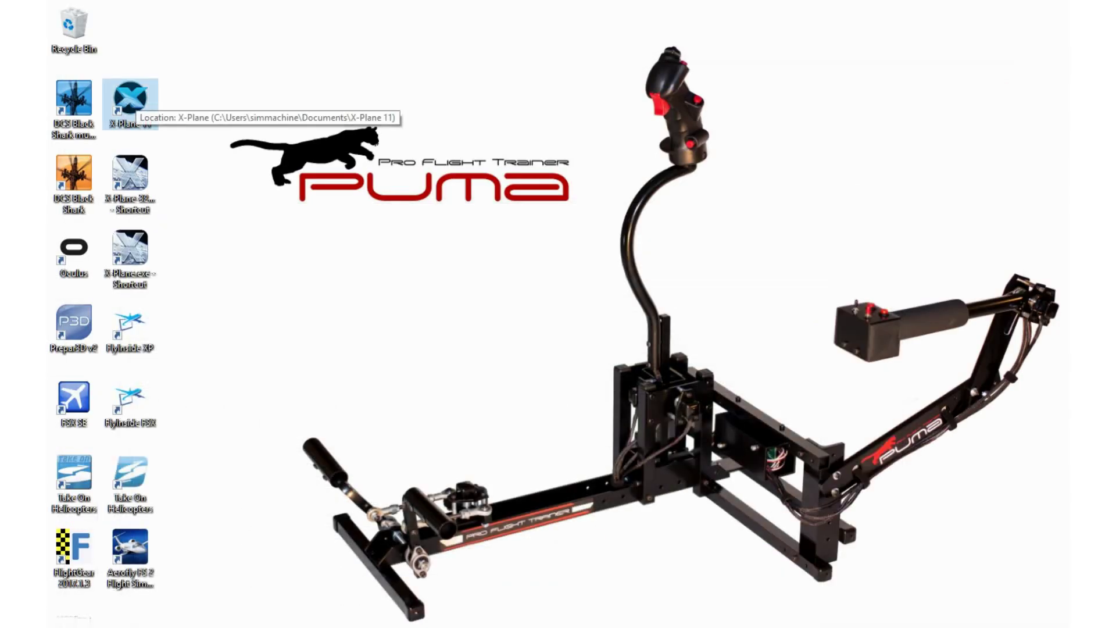
right_click(135, 97)
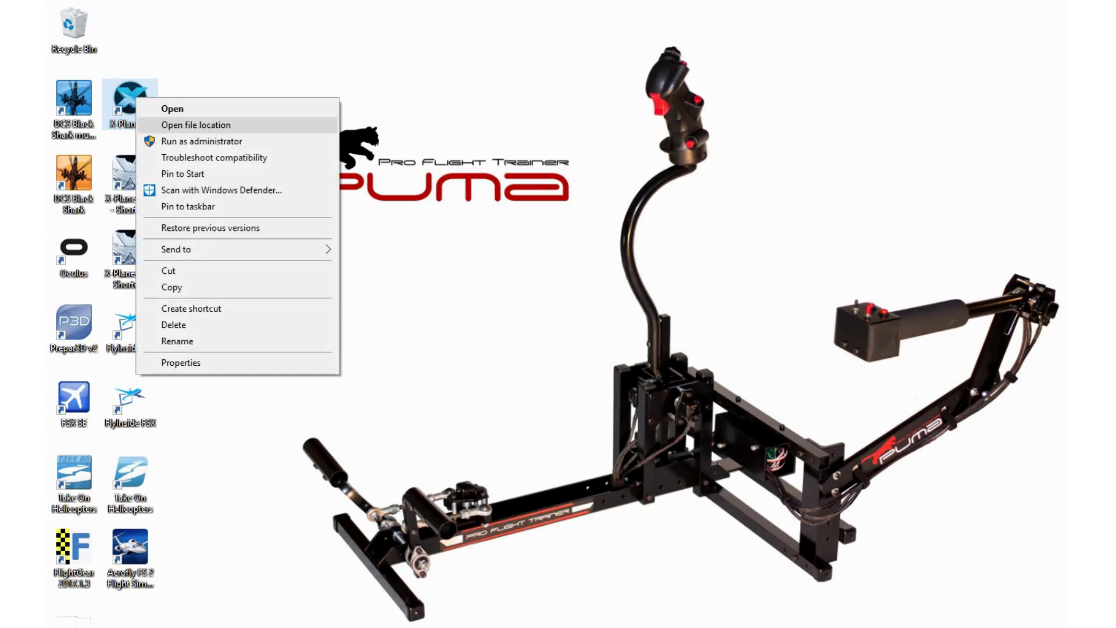
click(196, 125)
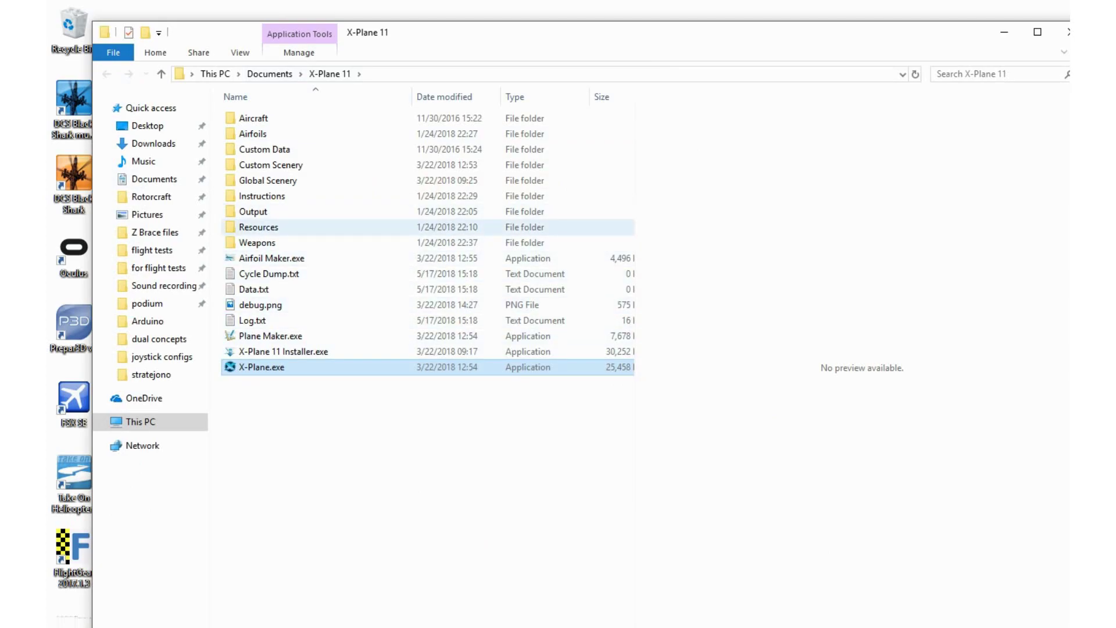
double_click(259, 227)
double_click(259, 227)
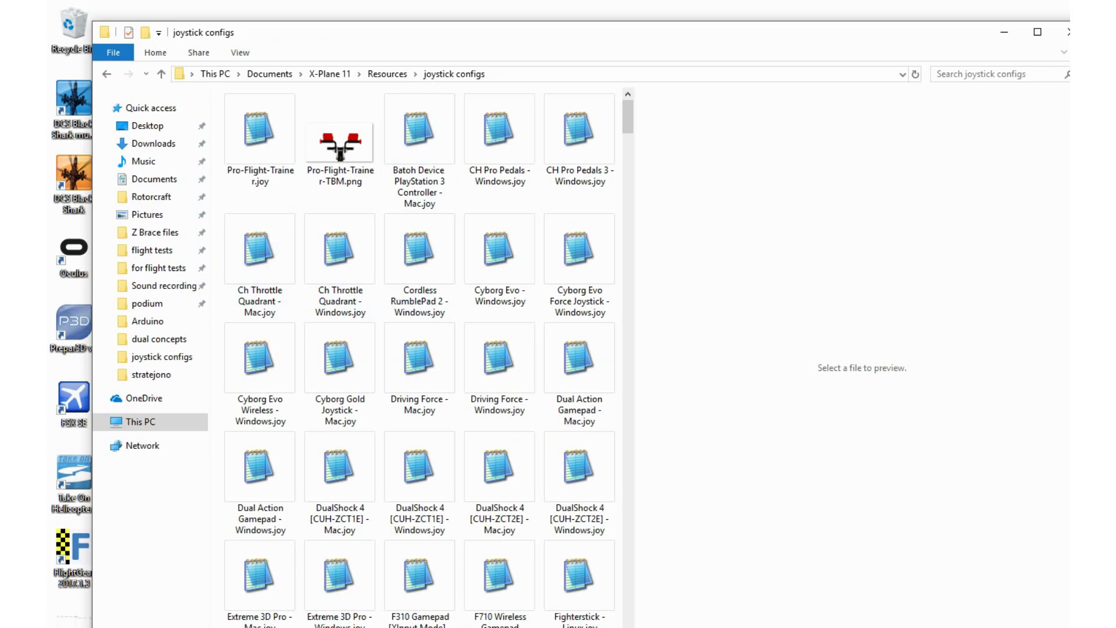
- Try to paste the copied Pro-Flight-Trainer files into the joystick configs folder
right_click(511, 197)
click(538, 300)
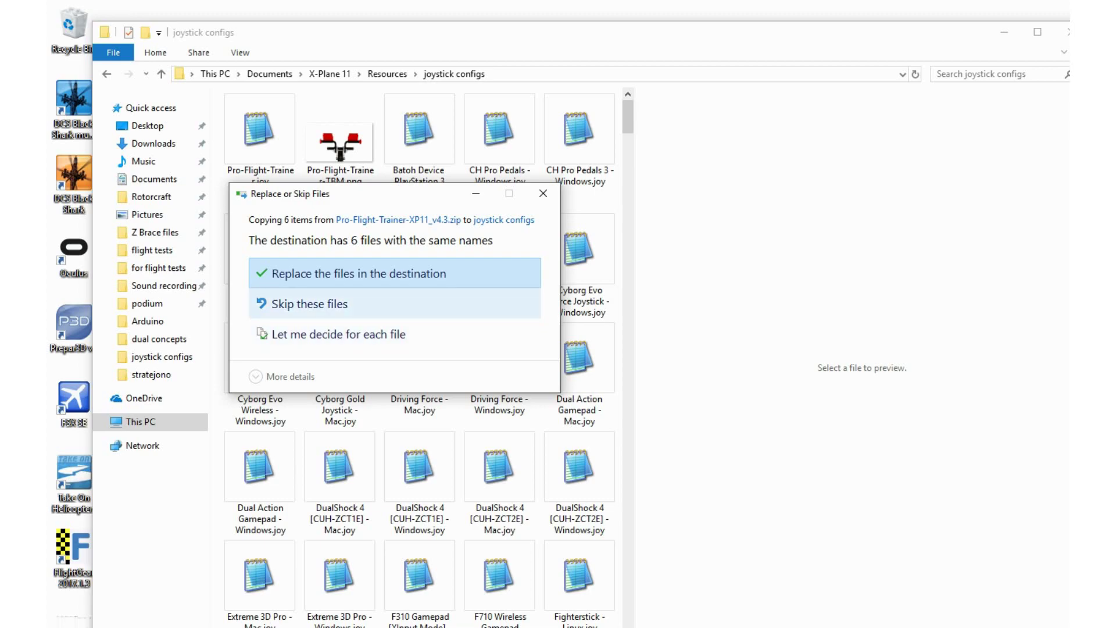
click(543, 193)
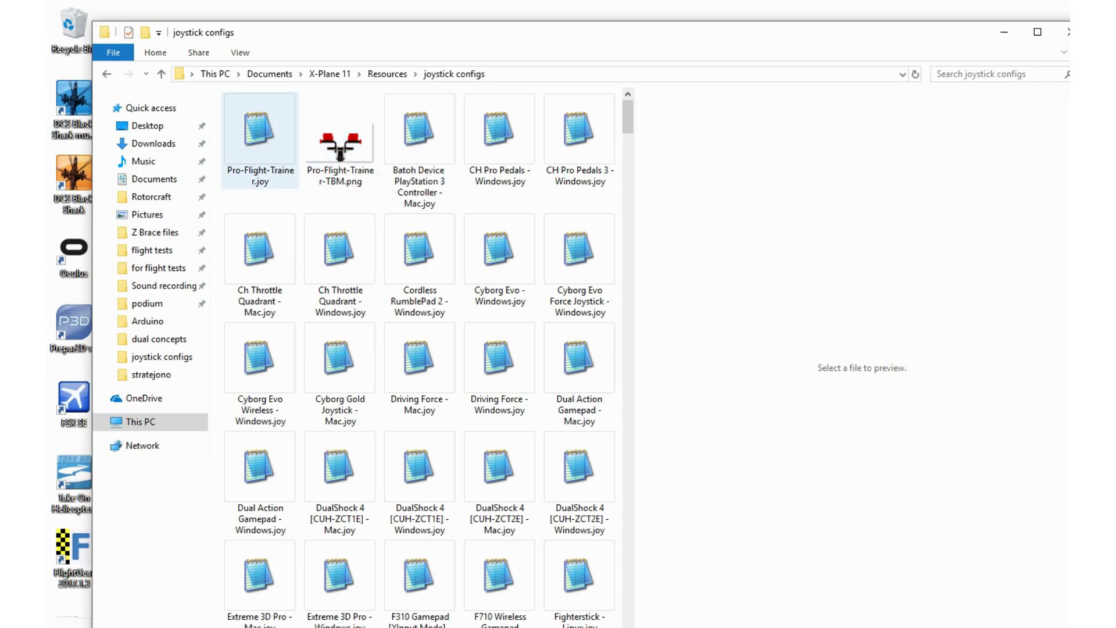
- Search the joystick configs folder for pro-flight-trainer
click(260, 140)
click(340, 140)
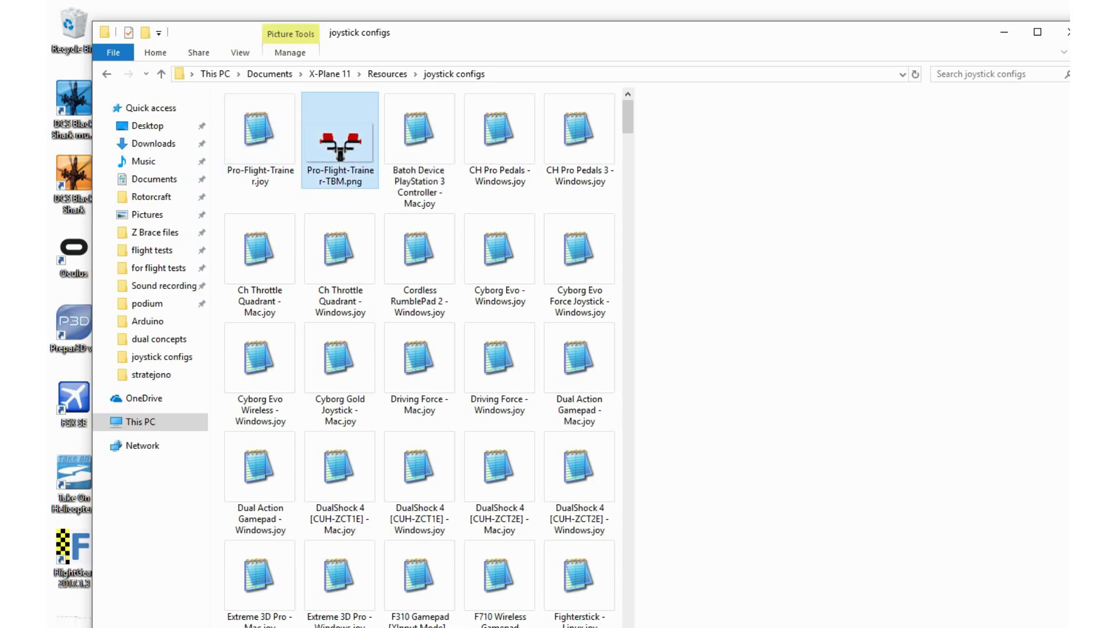
mouse_move(627, 116)
mouse_down()
mouse_move(628, 149)
mouse_move(627, 115)
mouse_up()
click(981, 74)
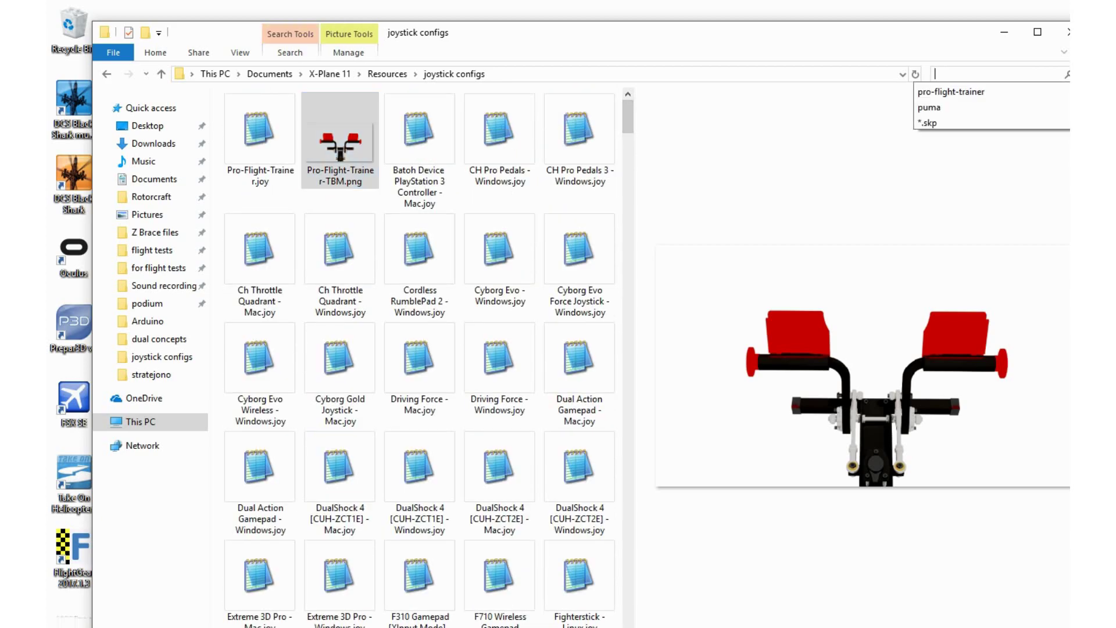
click(952, 92)
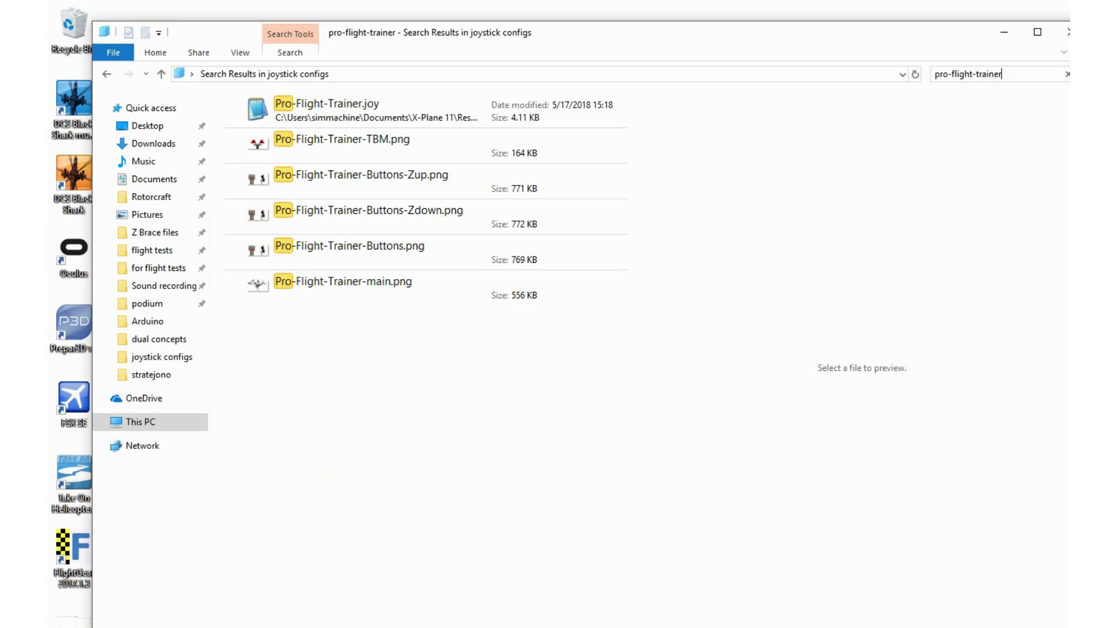
- Preview the Pro-Flight-Trainer TBM, Buttons-Zup, Buttons-Zdown, Buttons and main images, and close the folder window
click(372, 145)
click(372, 181)
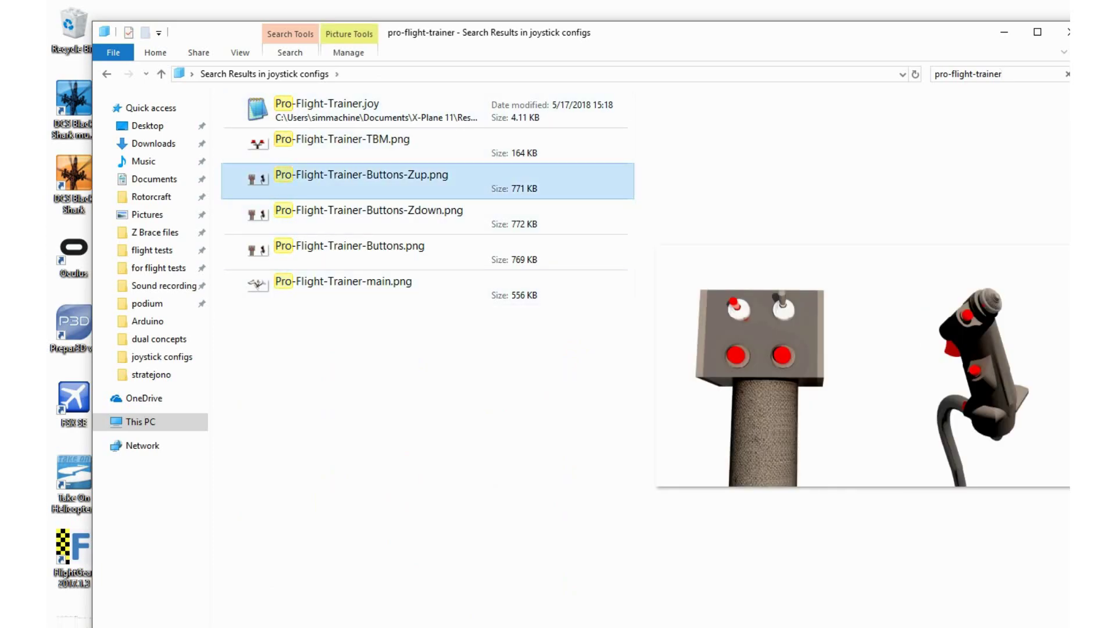
key(Down)
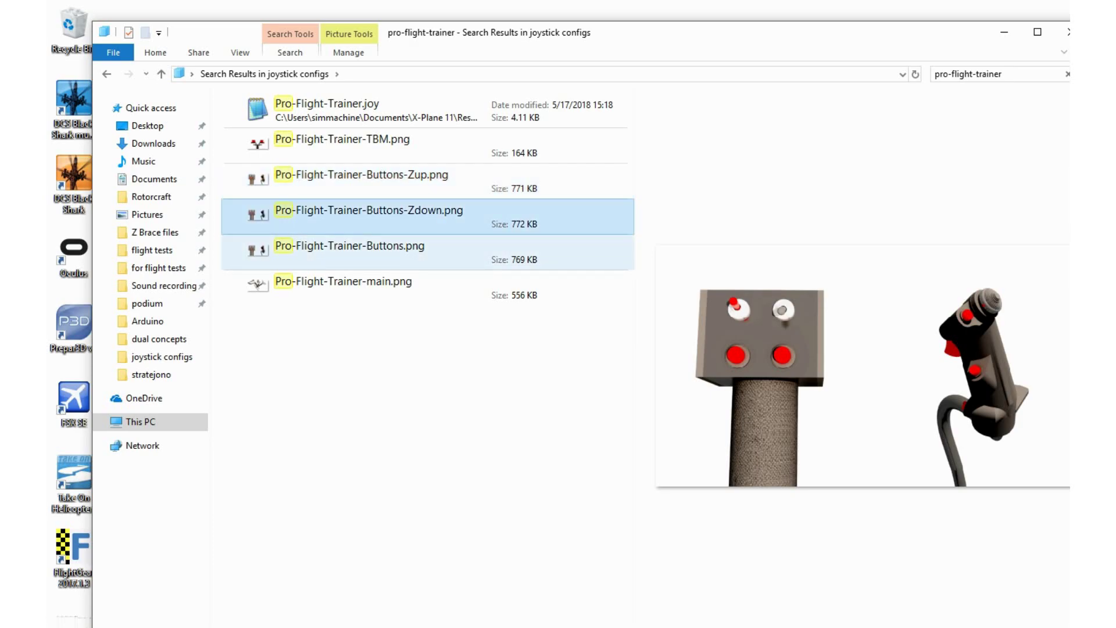
key(Up)
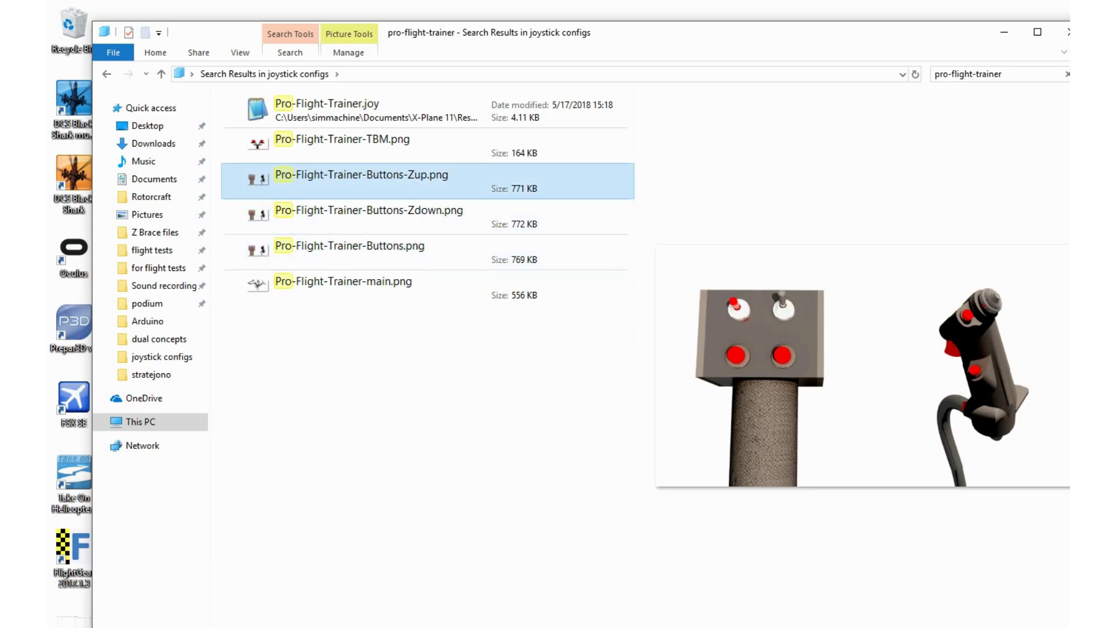
click(372, 217)
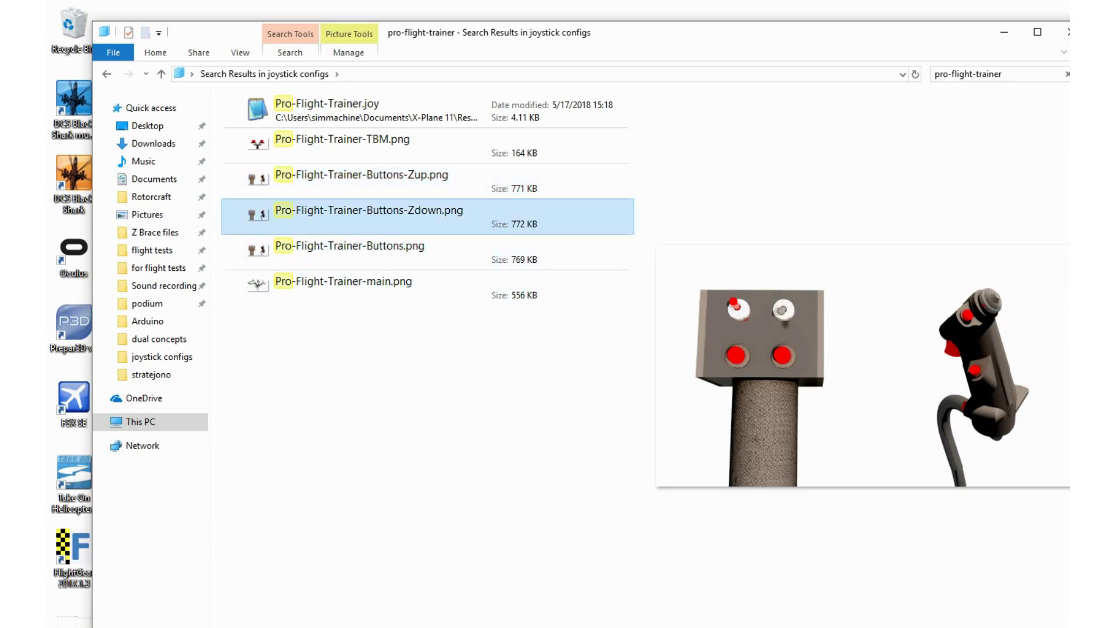
click(372, 252)
click(372, 288)
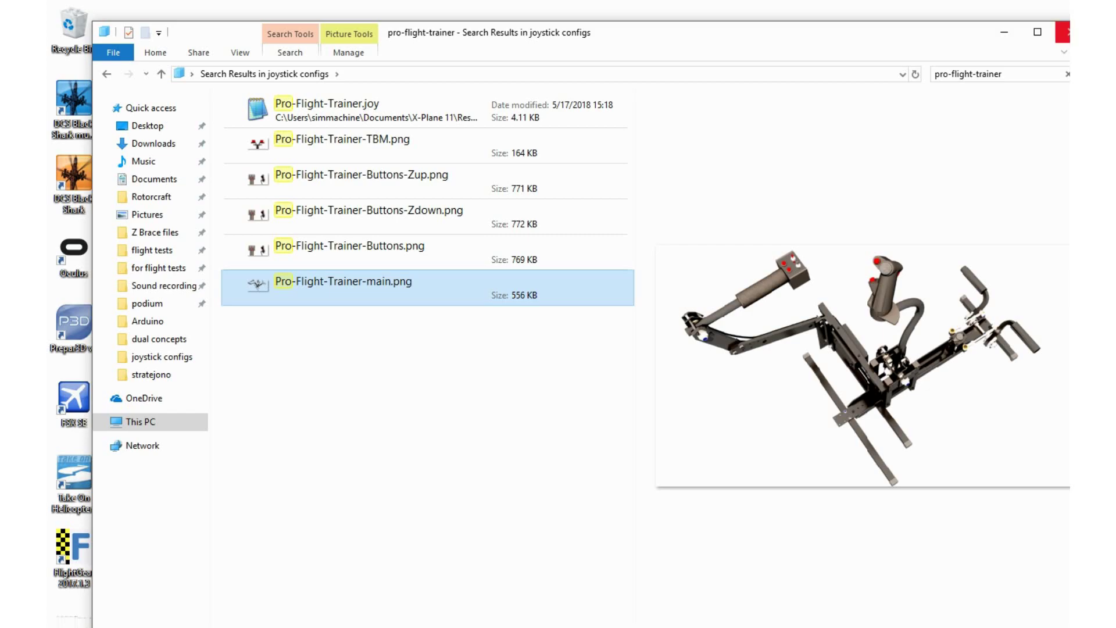
click(1068, 32)
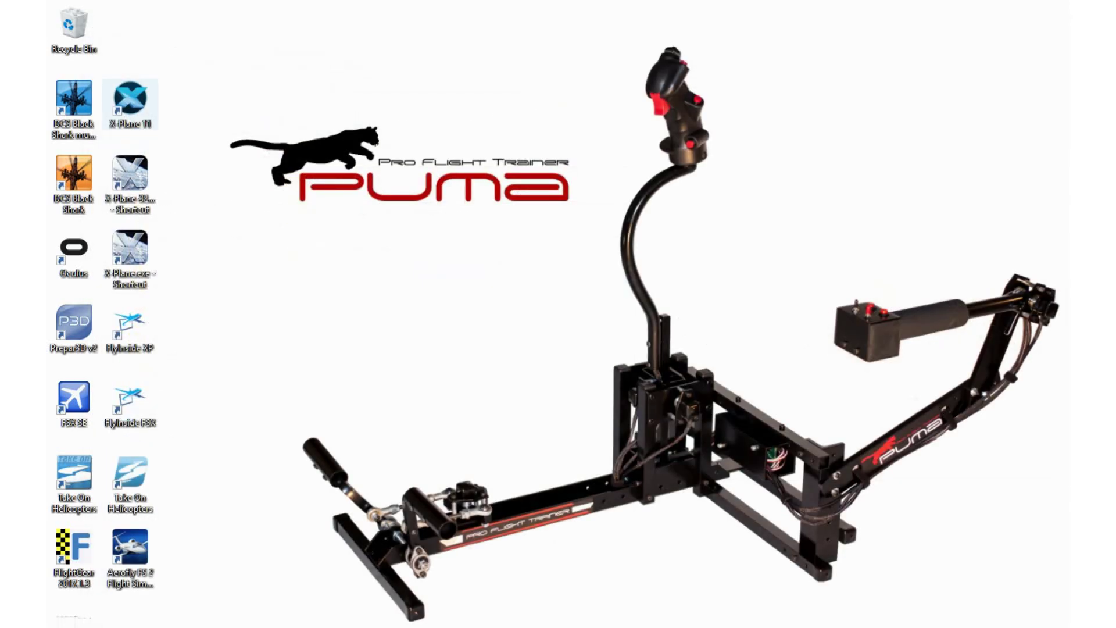
- Launch X-Plane 11 from the desktop and ignore the offered update
double_click(130, 104)
key(Return)
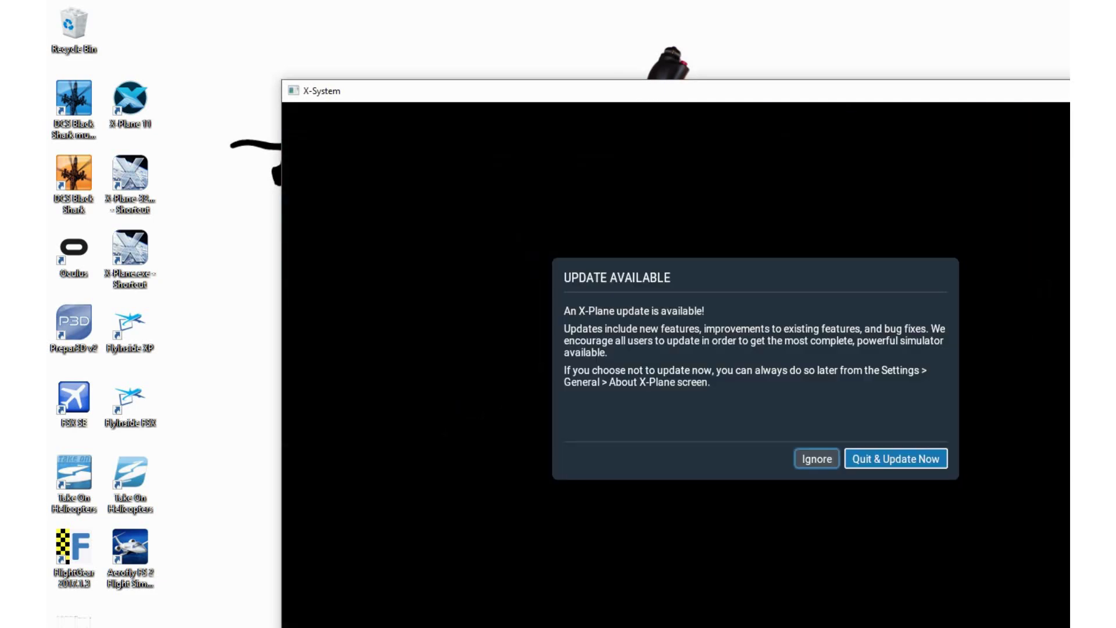
key(Return)
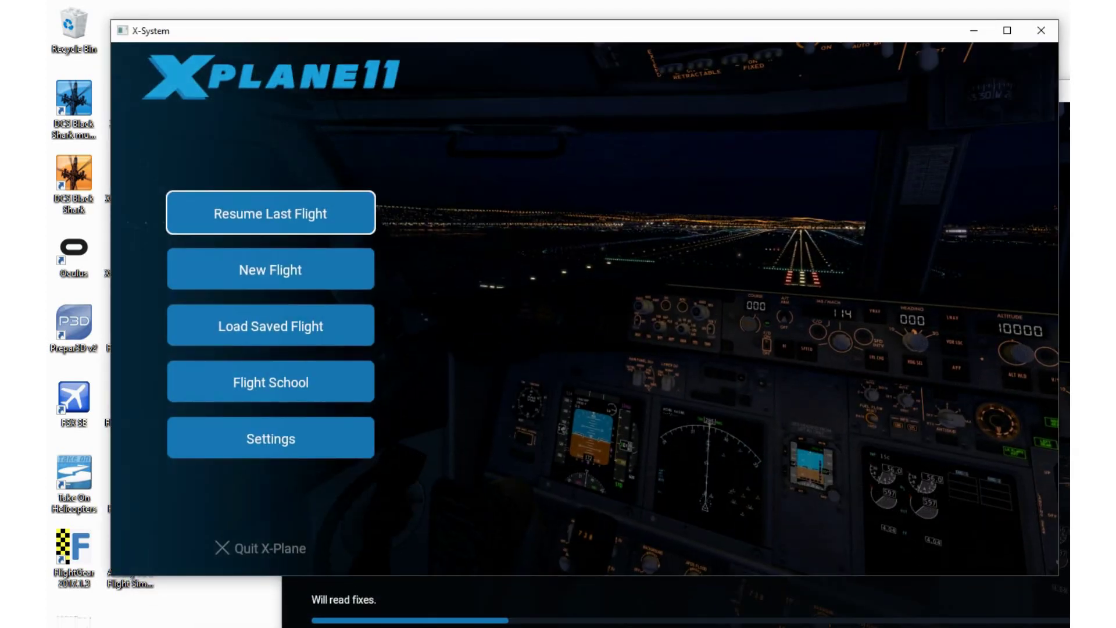
- Open the joystick settings and select the Pro-Flight-Trainer device with the Main View - Standard Axis view
click(270, 438)
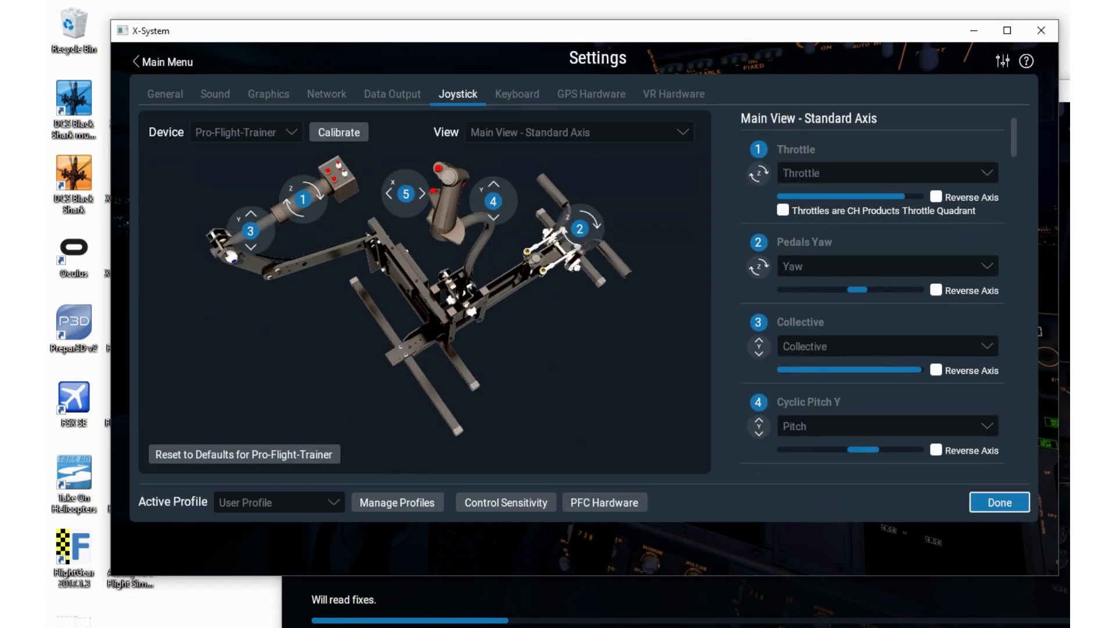
click(290, 132)
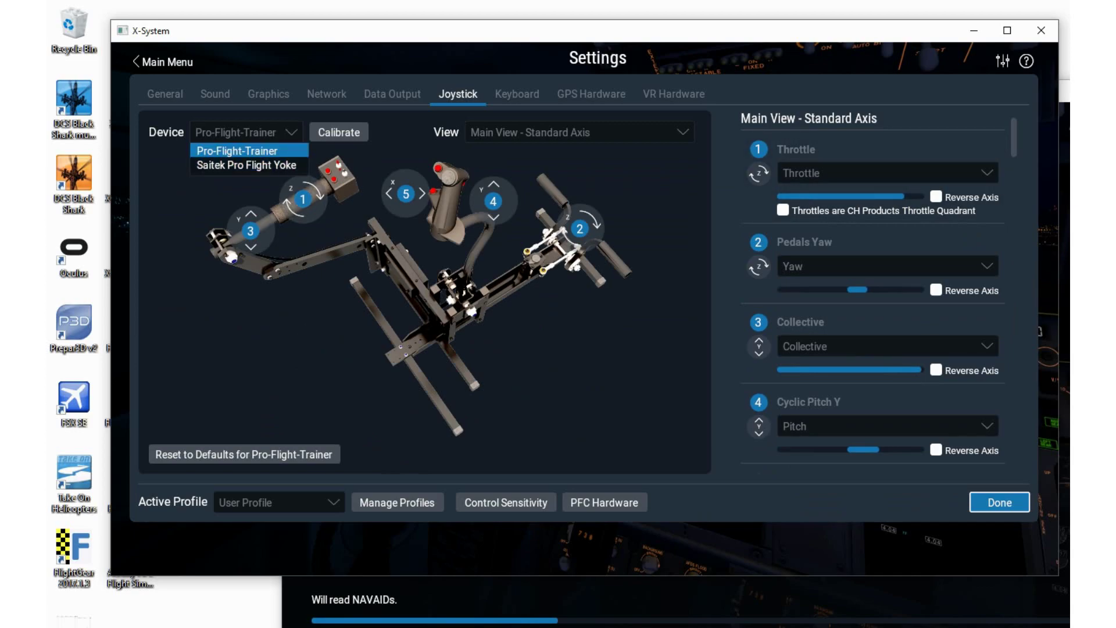
click(261, 151)
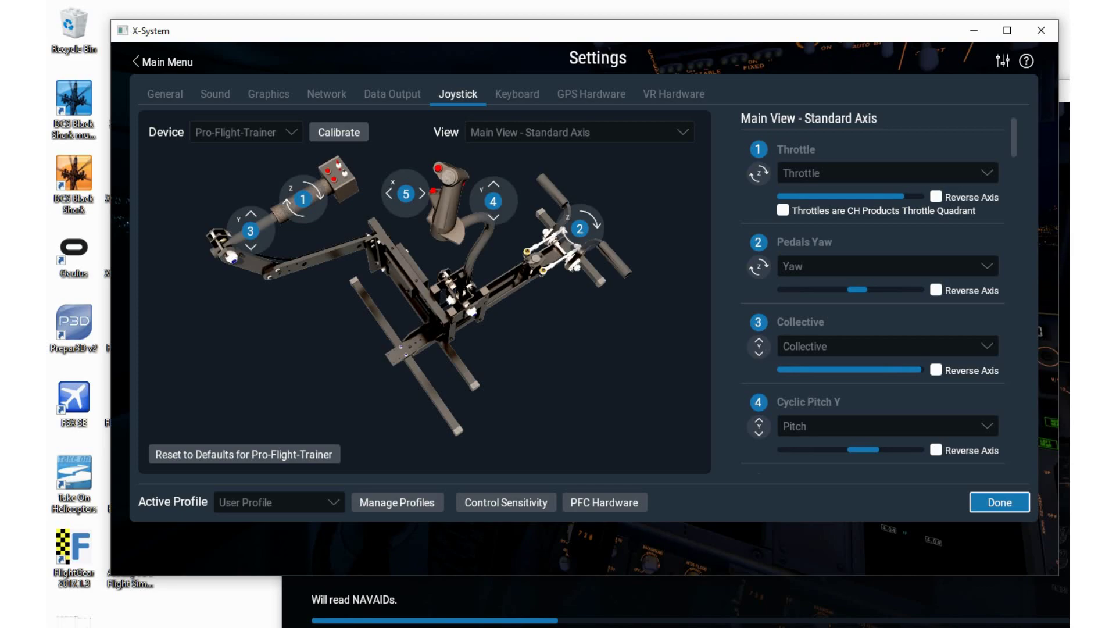
click(616, 132)
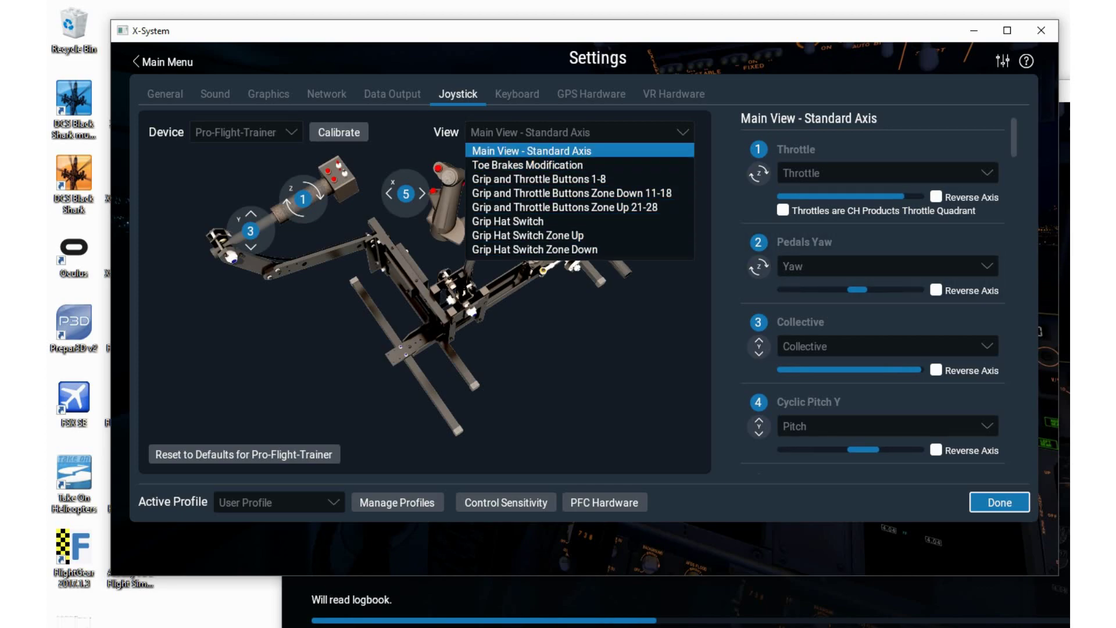
click(547, 151)
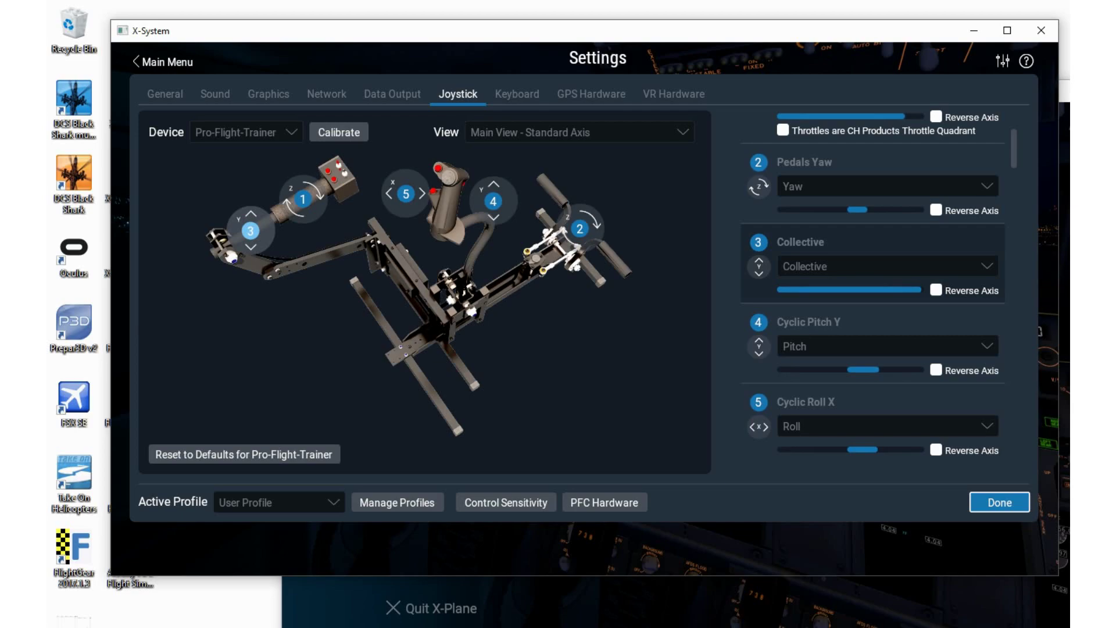
- Review the standard axis assignments and choose Collective as the function of the Collective axis
scroll(873, 284, down, 5)
scroll(873, 284, up, 6)
click(871, 303)
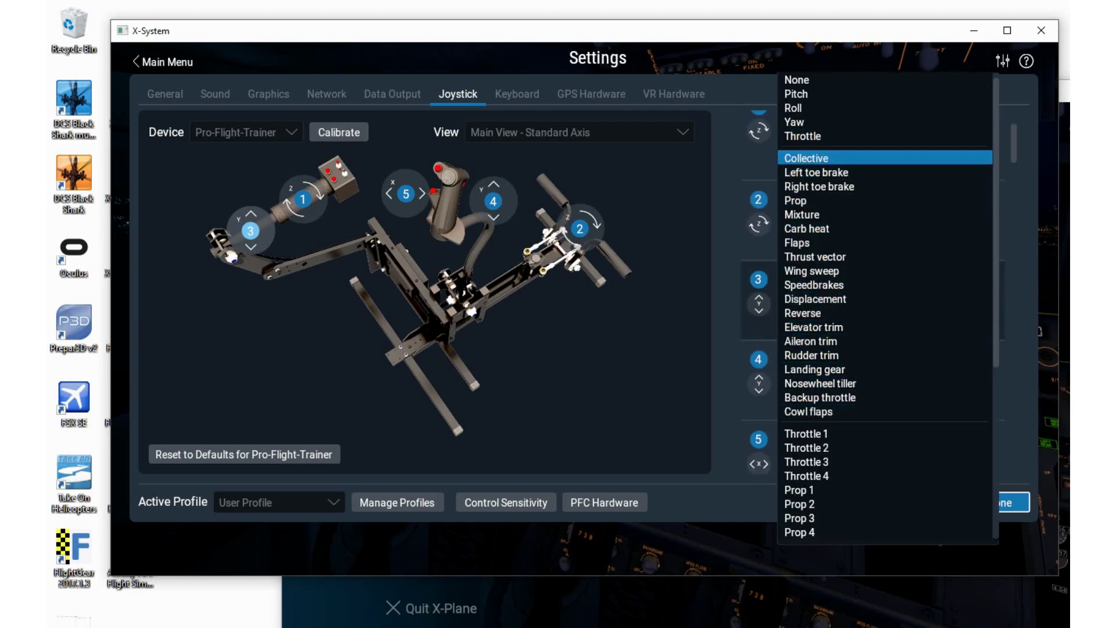
click(838, 158)
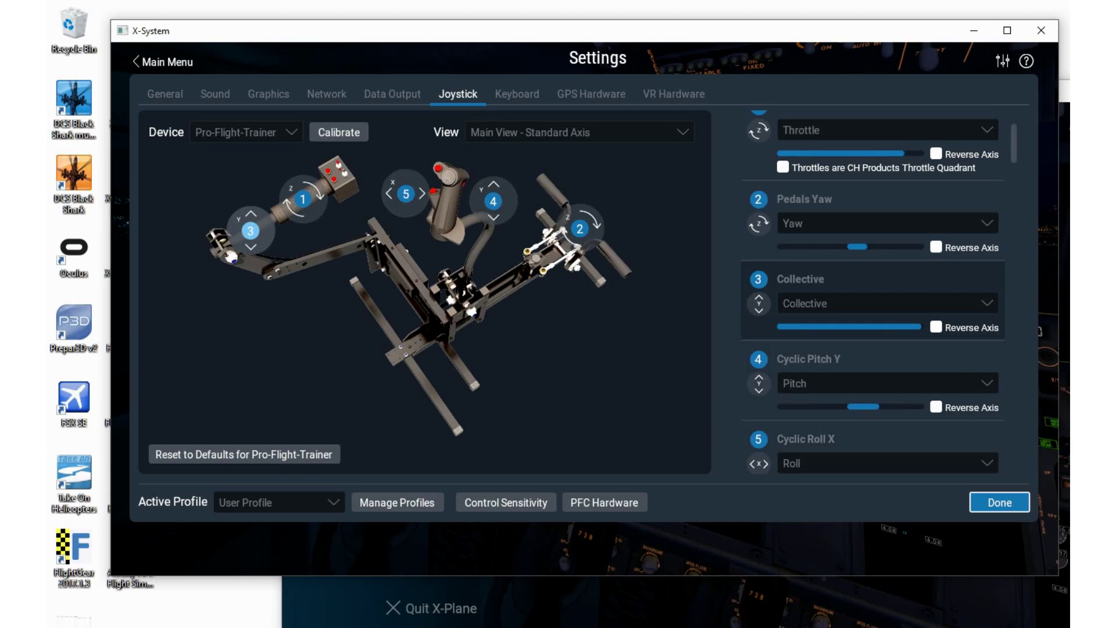
- Show the Toe Brakes Modification view and the Grip and Throttle Buttons 1-8 view of the controller
click(683, 133)
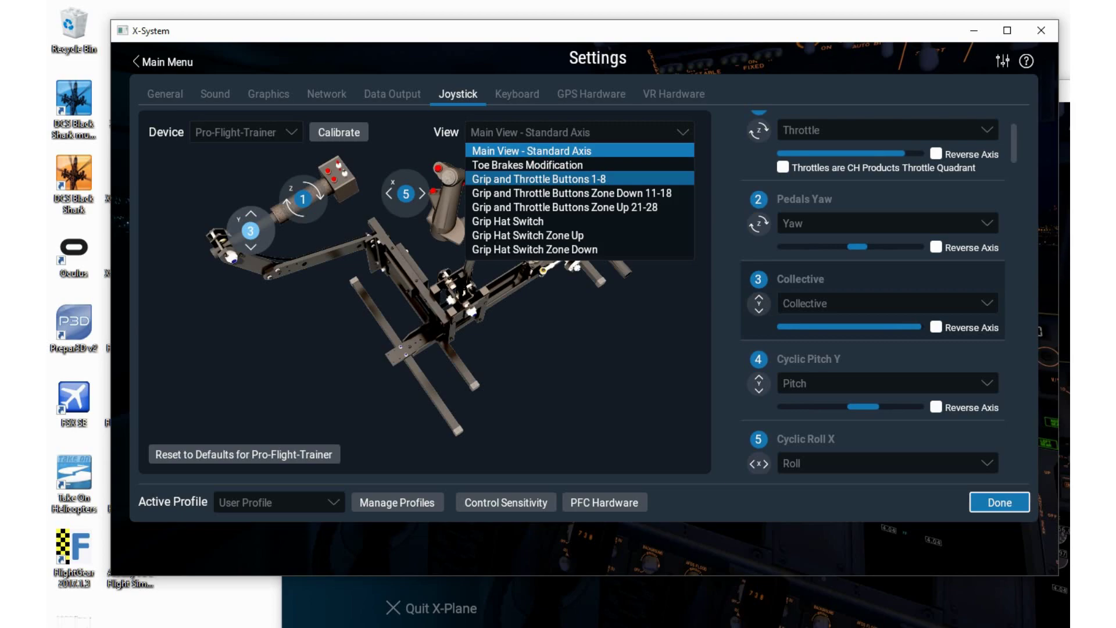
click(528, 165)
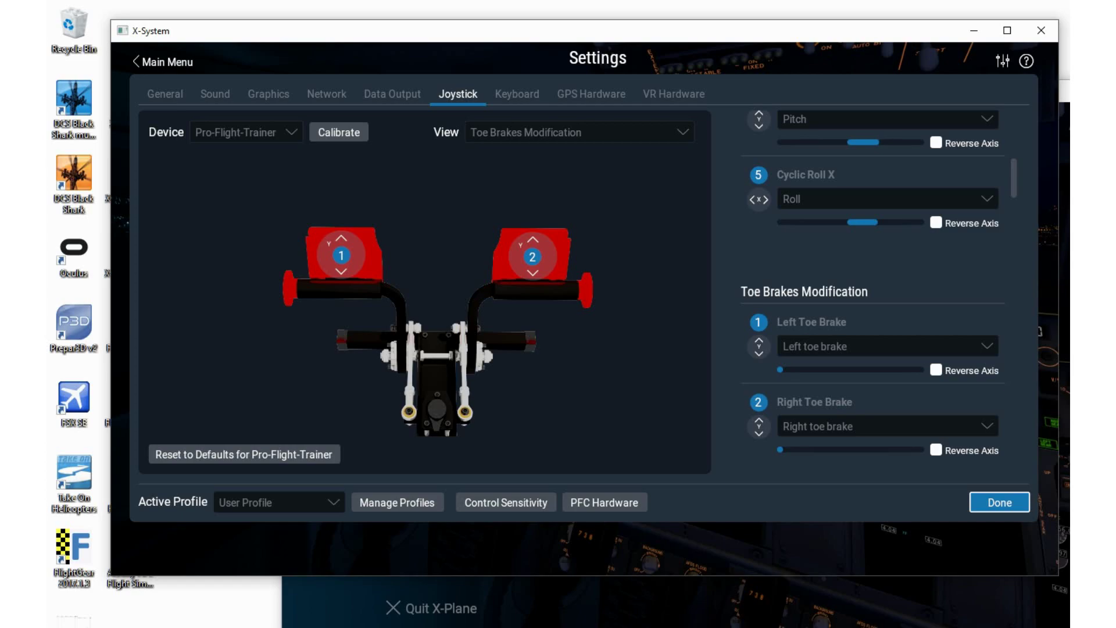
click(682, 132)
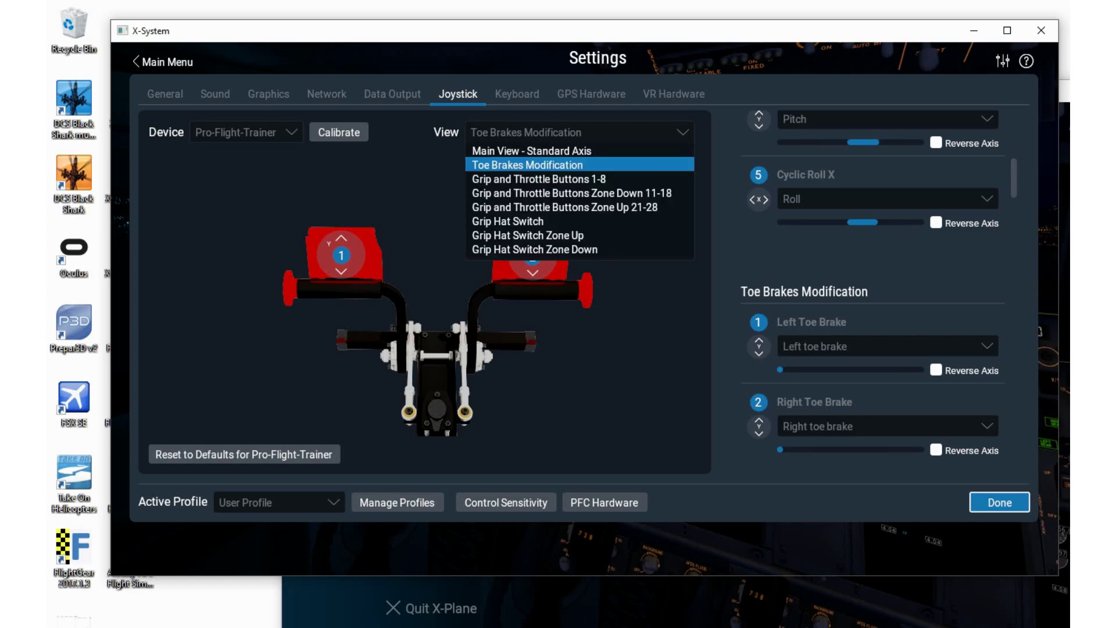
click(539, 179)
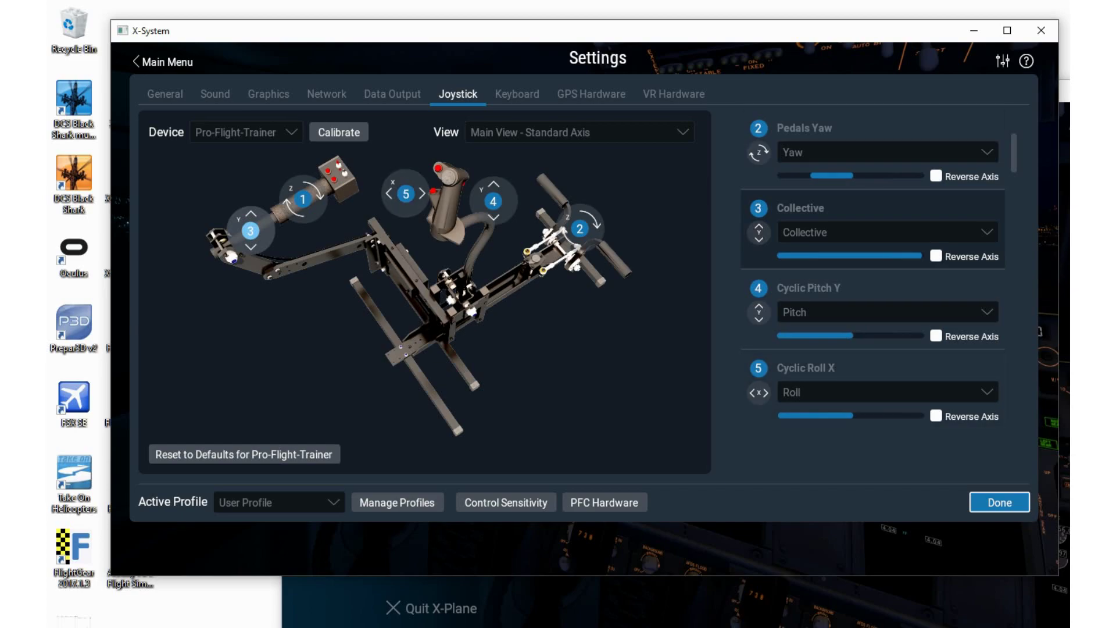
- Return the controller display to Main View - Standard Axis and finish the joystick settings
click(683, 132)
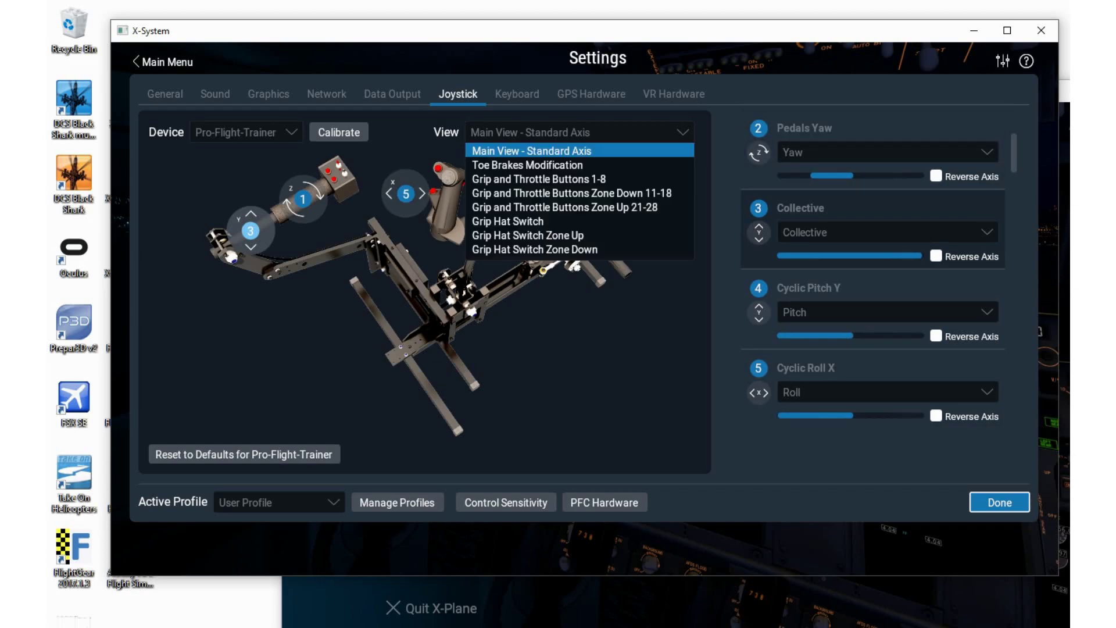
click(580, 151)
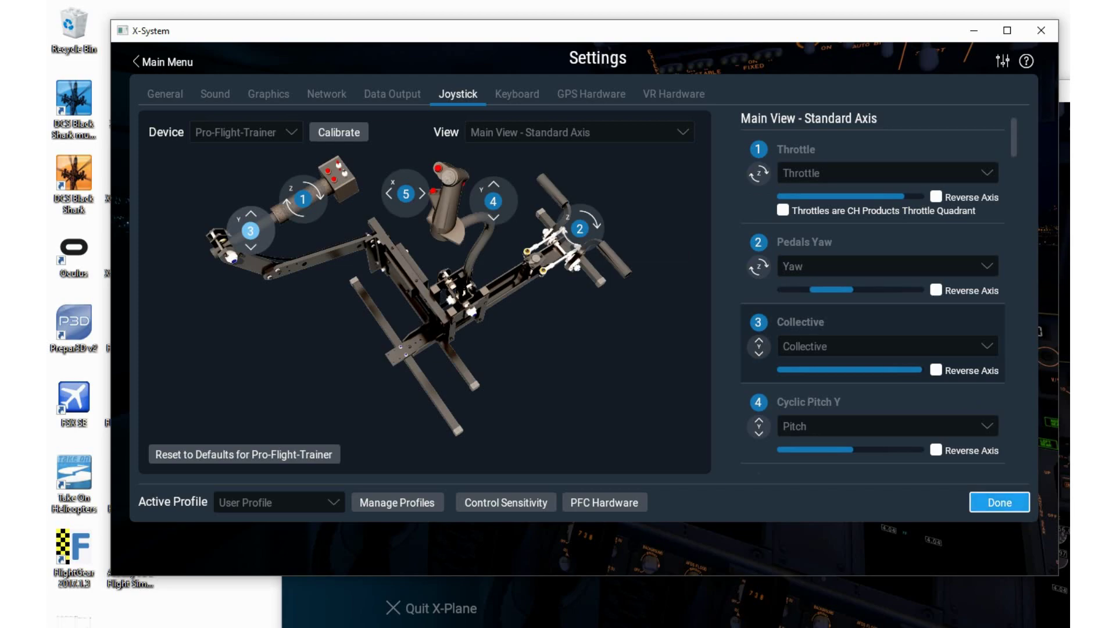
click(1000, 502)
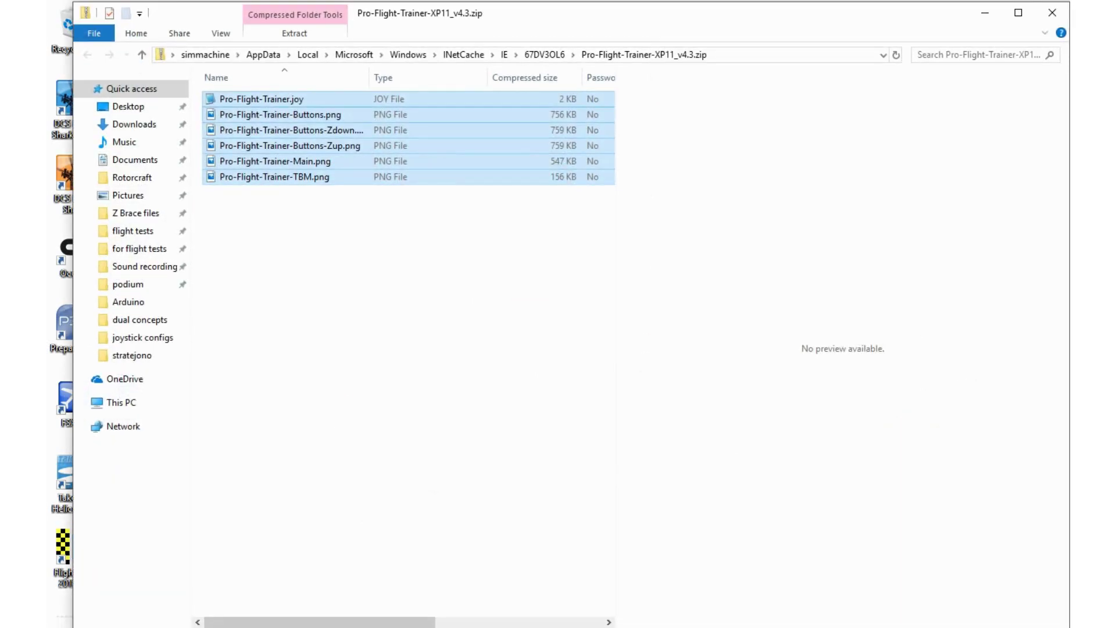
- Open Pro-Flight-Trainer.joy from the Pro-Flight-Trainer-XP11_v4.3.zip archive and fit the text editor window on the screen
click(262, 99)
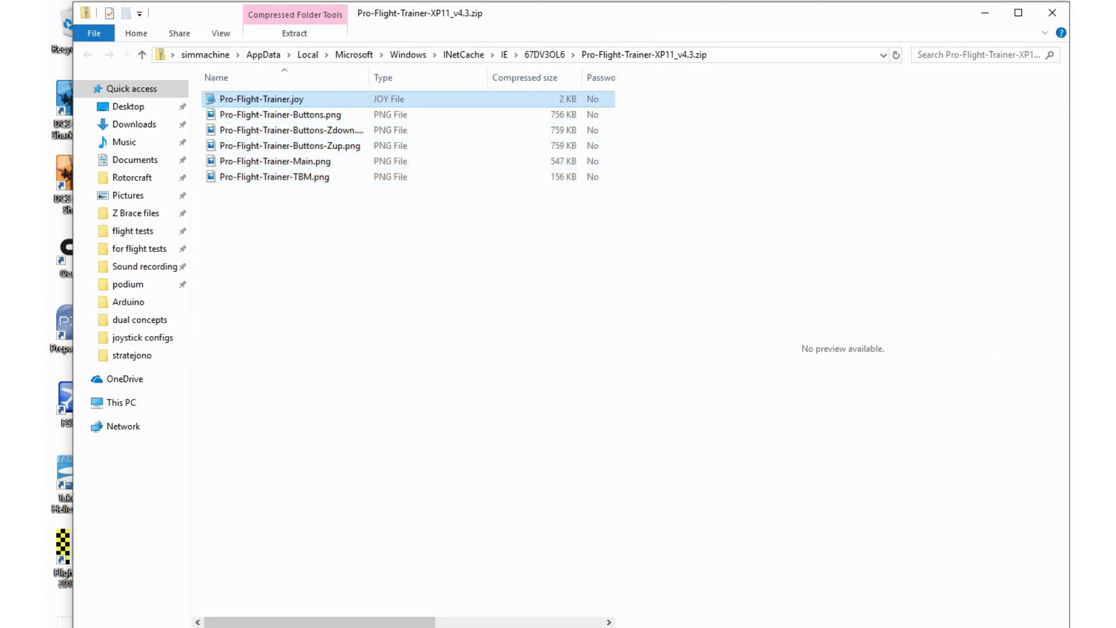
key(Return)
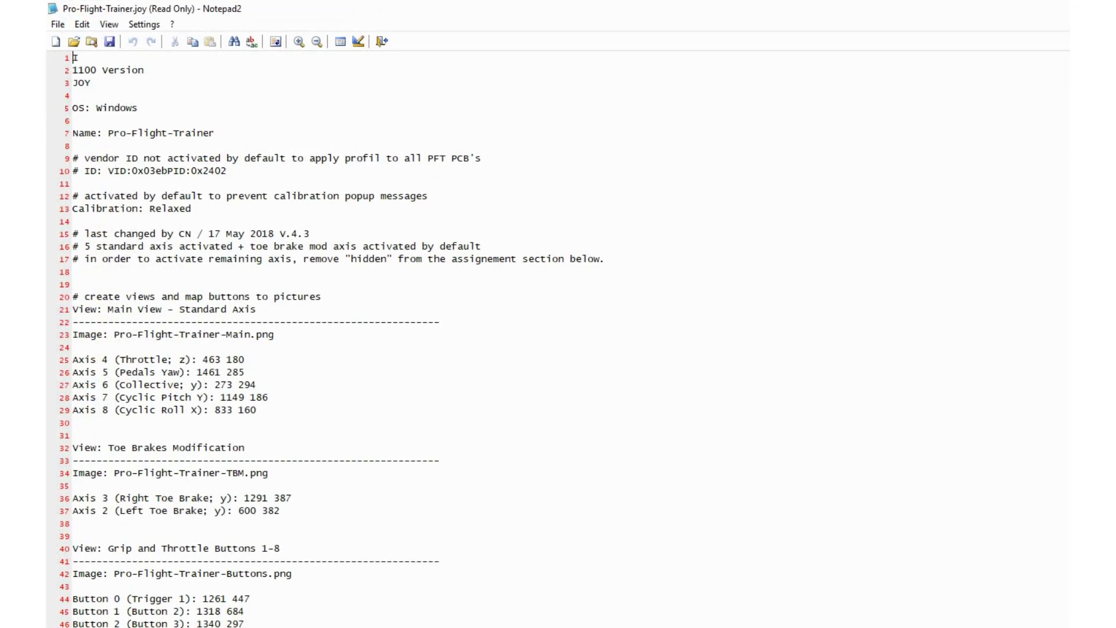
key(super+Down)
drag(988, 23, 340, 15)
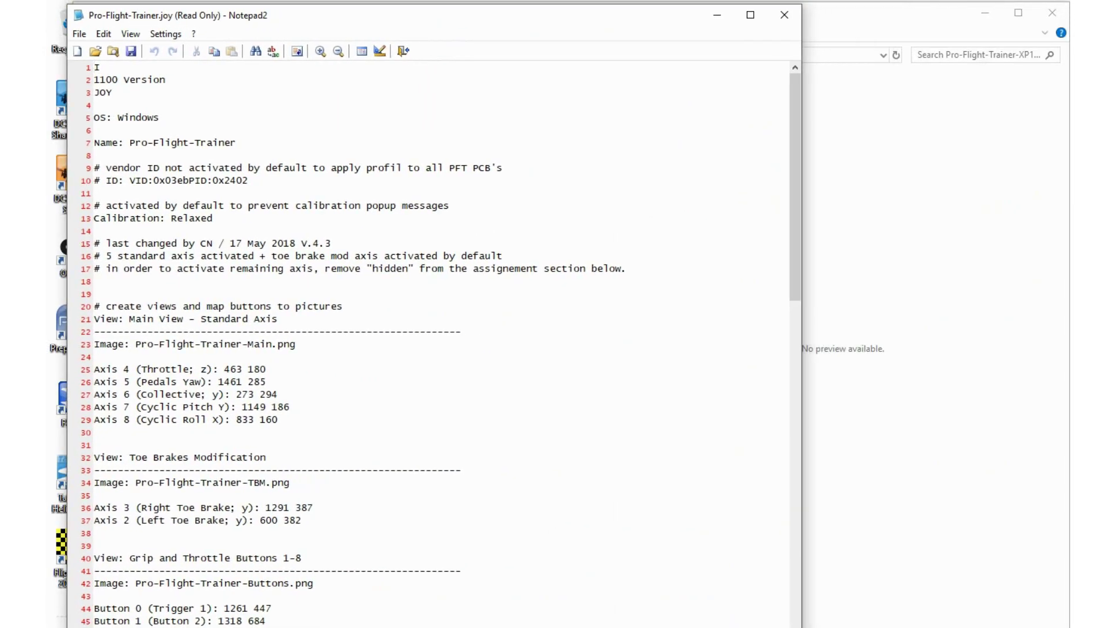
drag(795, 627, 795, 622)
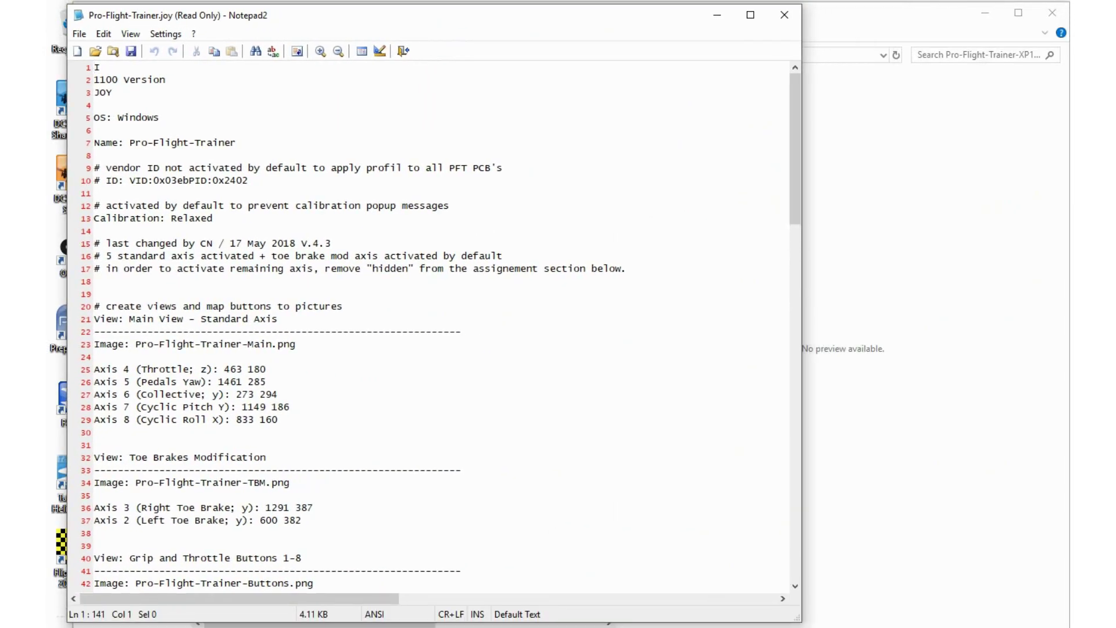
- Examine the .joy file's assignments section, highlighting the hidden Axis 0 and Axis 1 lines, and close the file and archive windows
scroll(436, 325, down, 20)
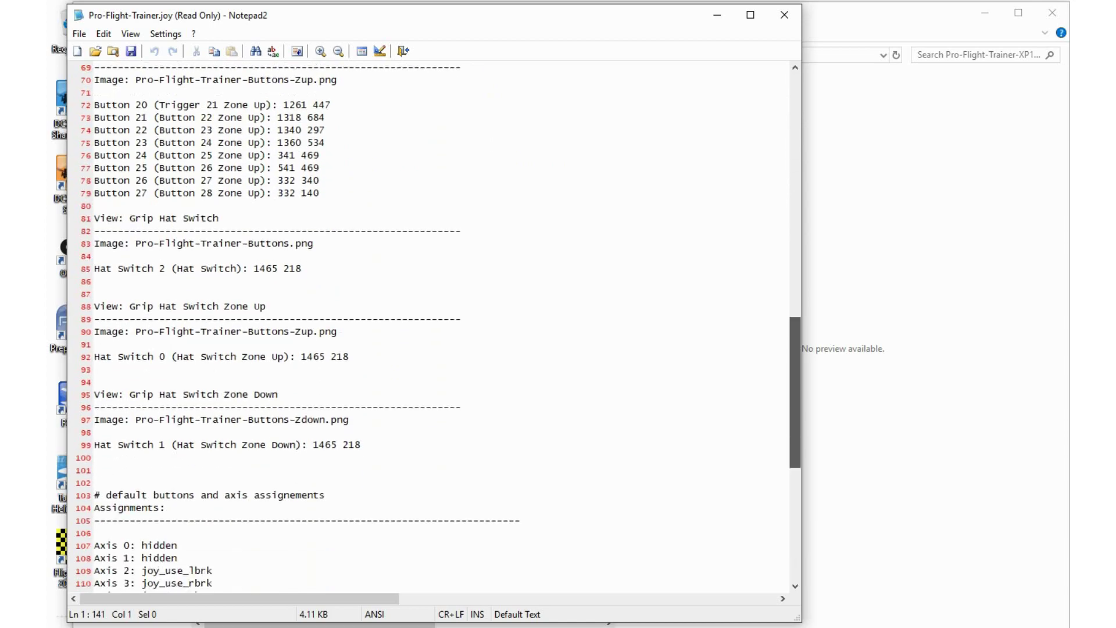
scroll(436, 326, down, 5)
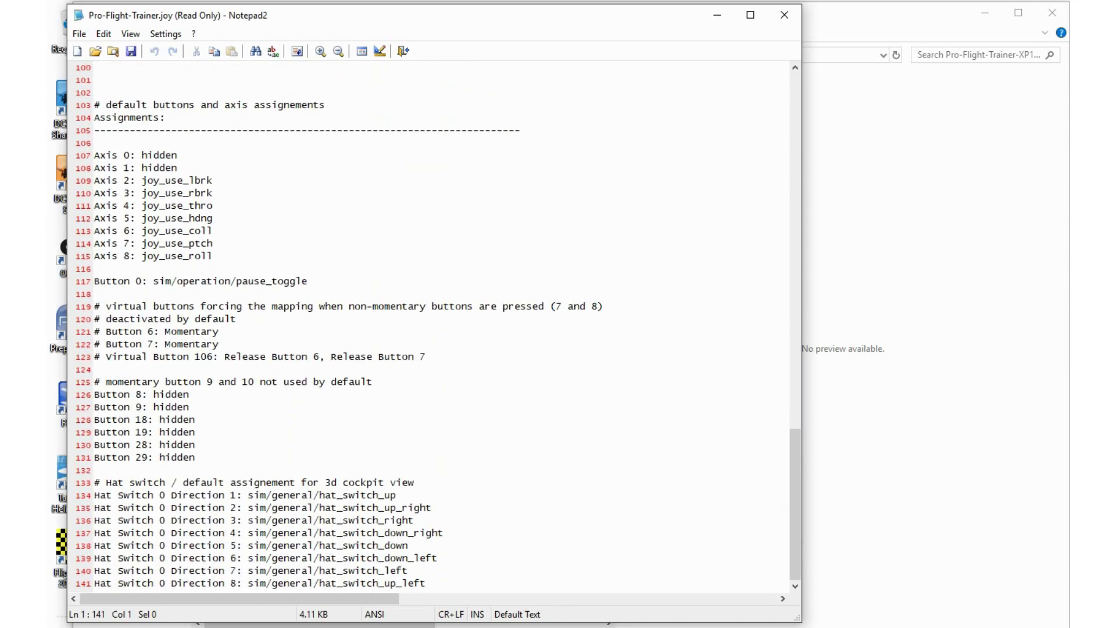
drag(94, 155, 178, 168)
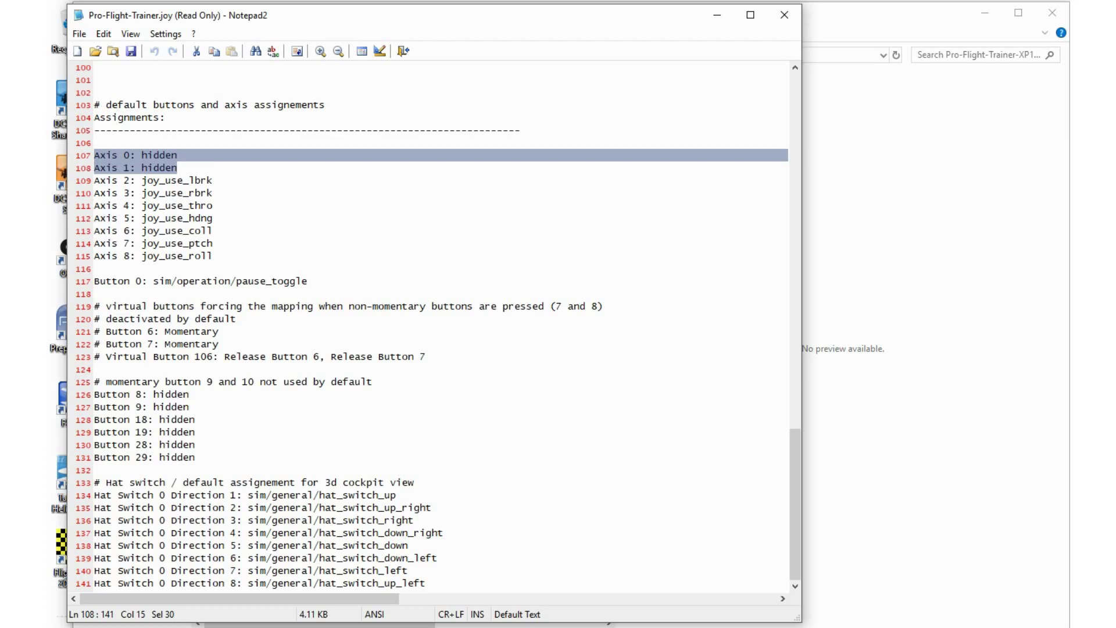
scroll(442, 325, up, 20)
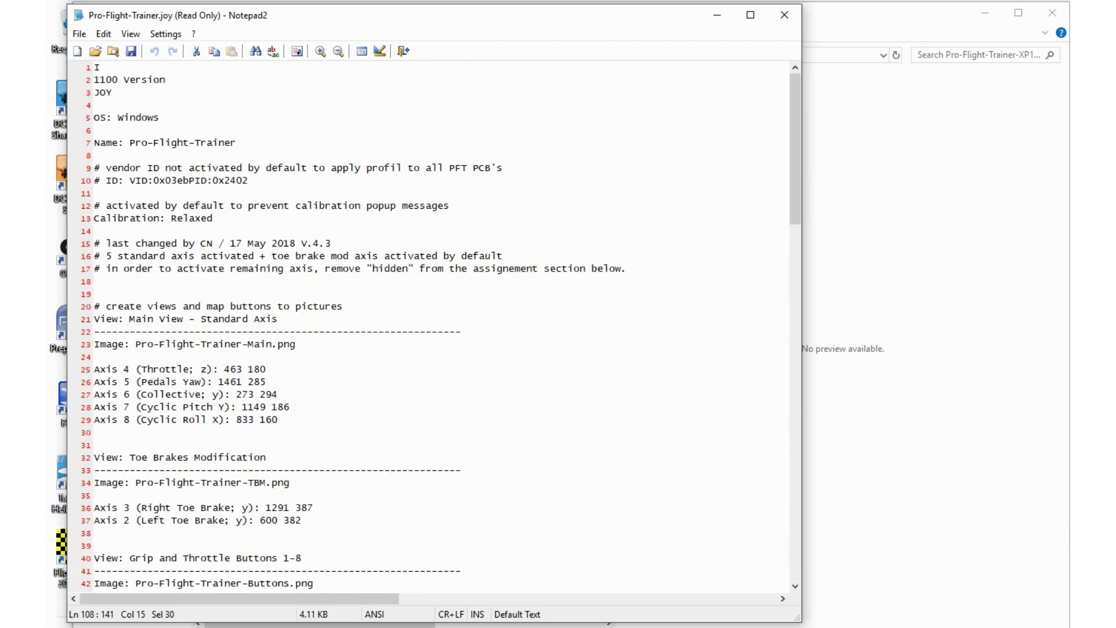
key(alt+F4)
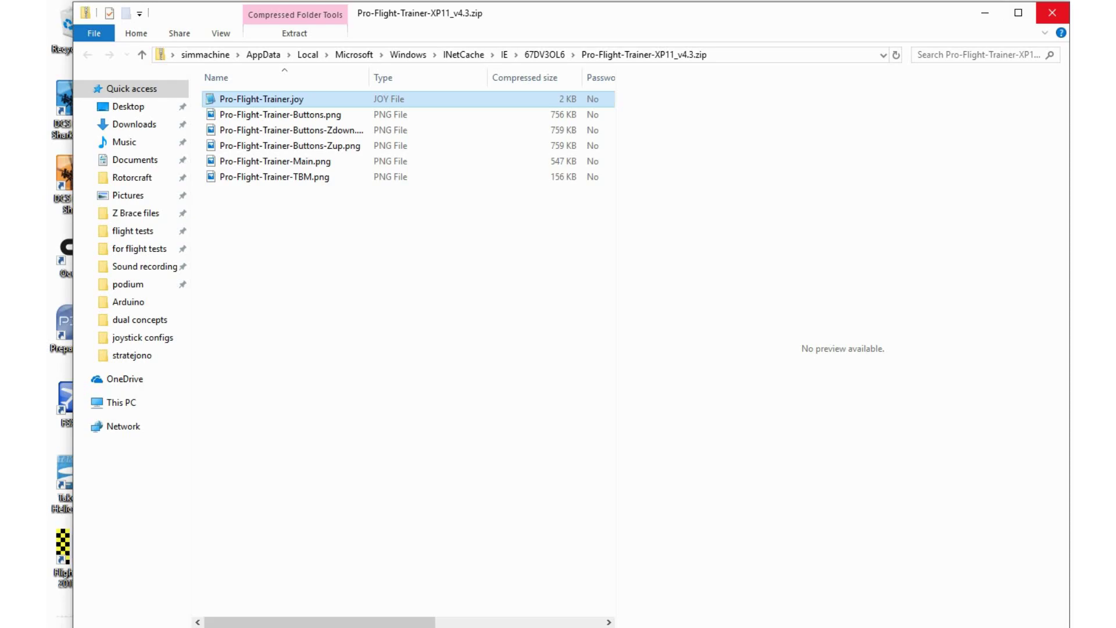
click(1052, 12)
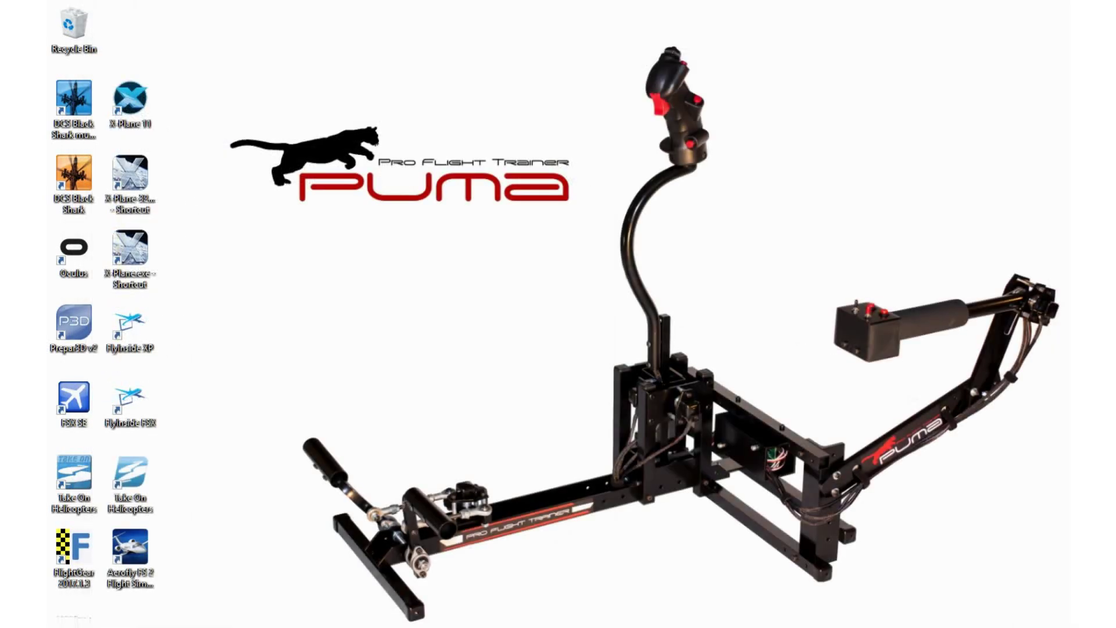